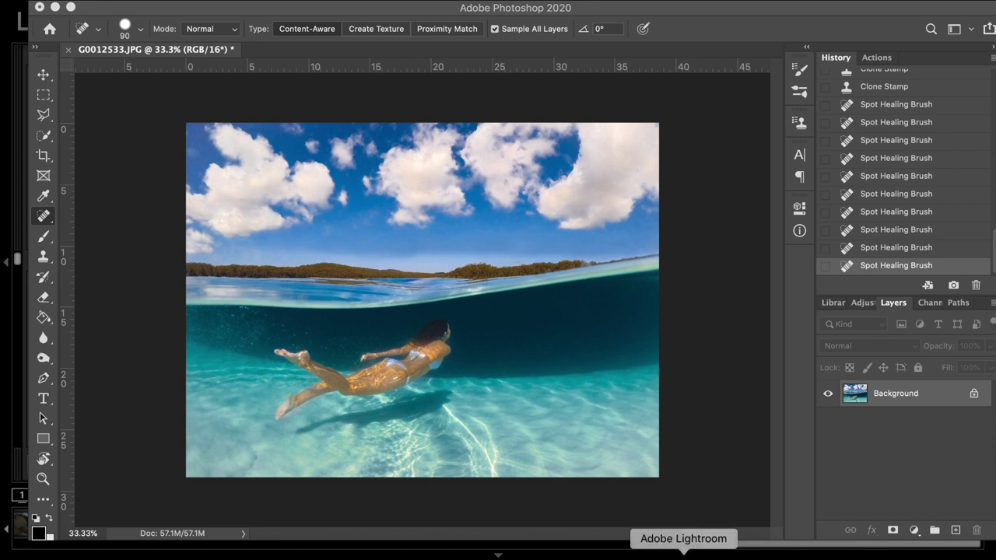
Compare edited G0012533.JPG against its unedited original, check the Photoshop version, then return to Lightroom
{"action": "left_click", "coordinate": [683, 553]}
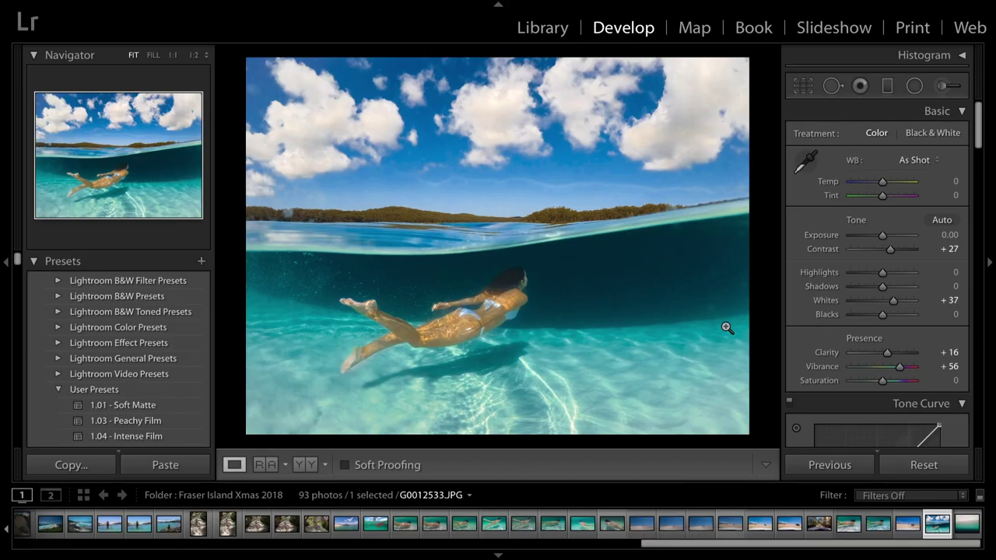
{"action": "key", "text": "backslash"}
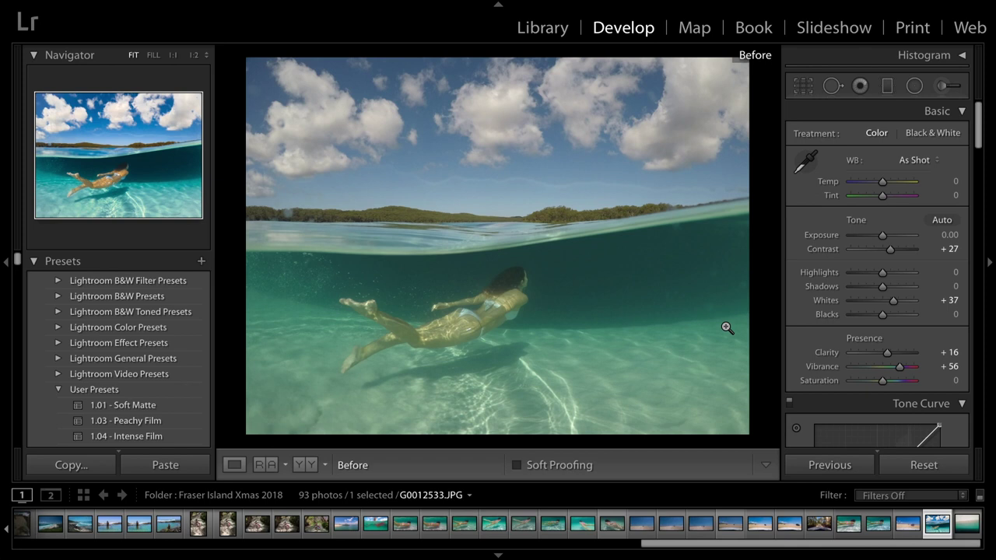
{"action": "key", "text": "backslash"}
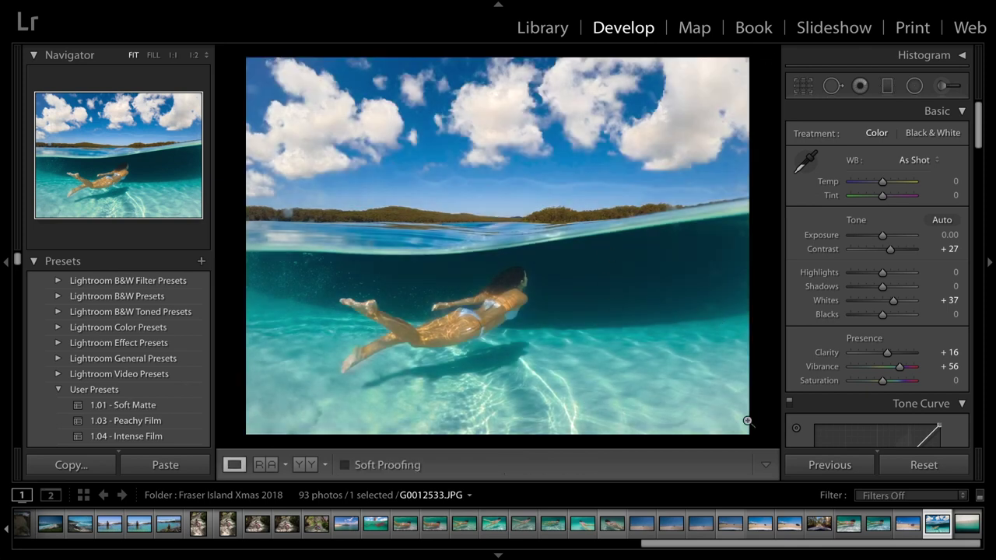
{"action": "left_click", "coordinate": [833, 554]}
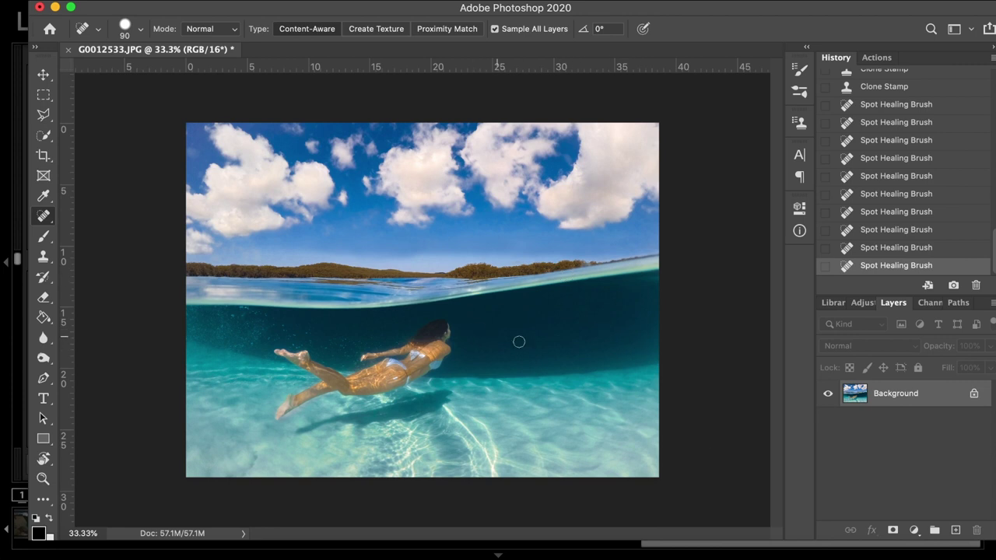
{"action": "left_click", "coordinate": [683, 555]}
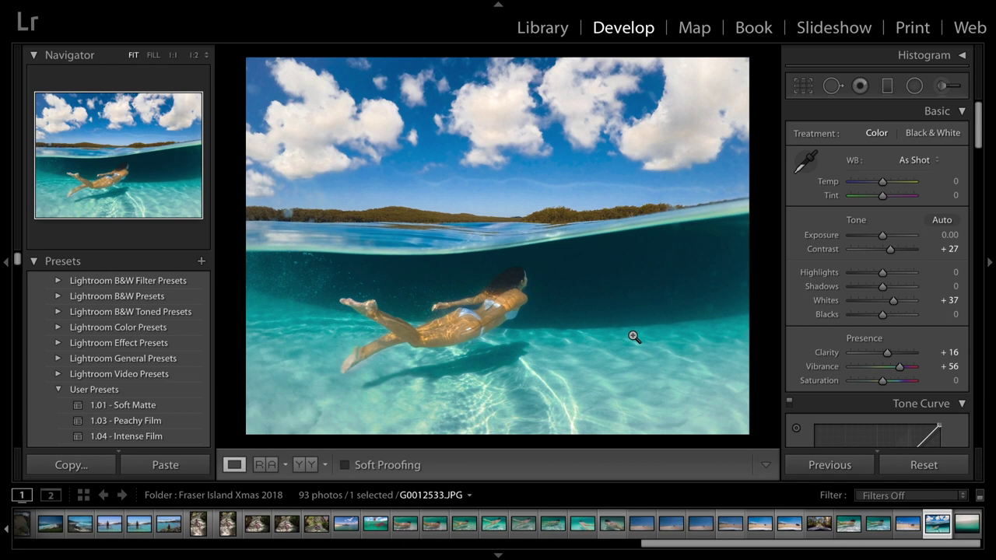
Reset all edits on G0012533.JPG and crop inward to trim the dark corners, keeping angle 0.00
{"action": "left_click", "coordinate": [924, 465]}
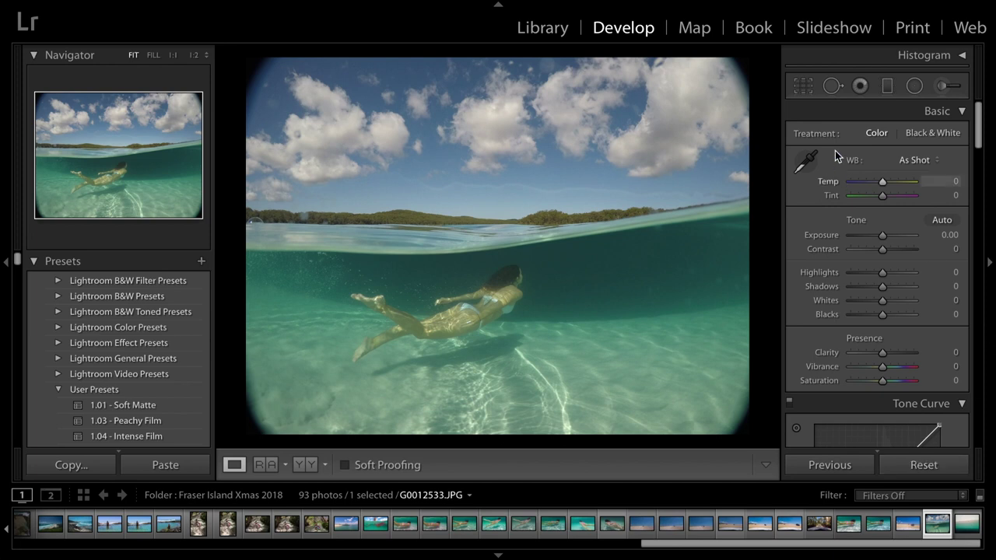
{"action": "key", "text": "r"}
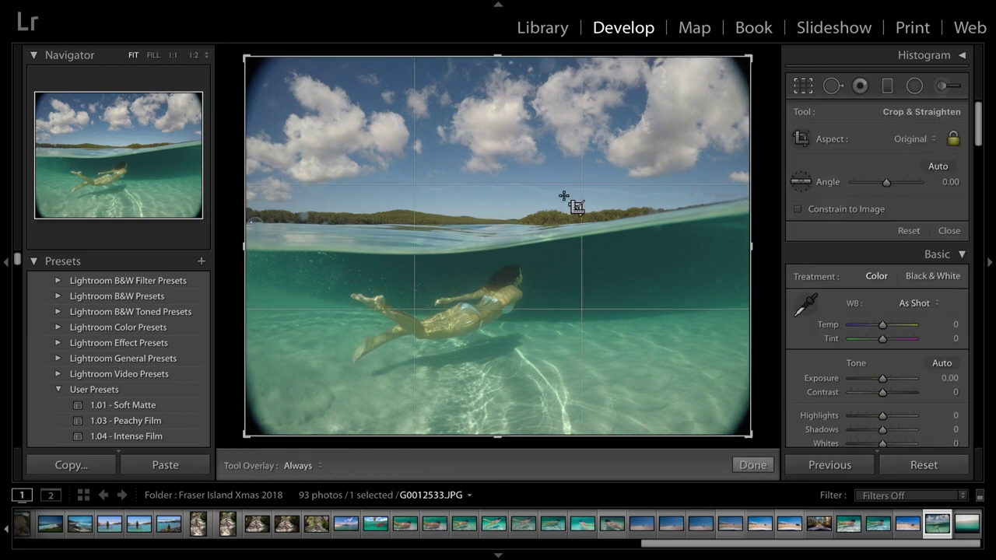
{"action": "left_click_drag", "start_coordinate": [245, 246], "coordinate": [260, 246]}
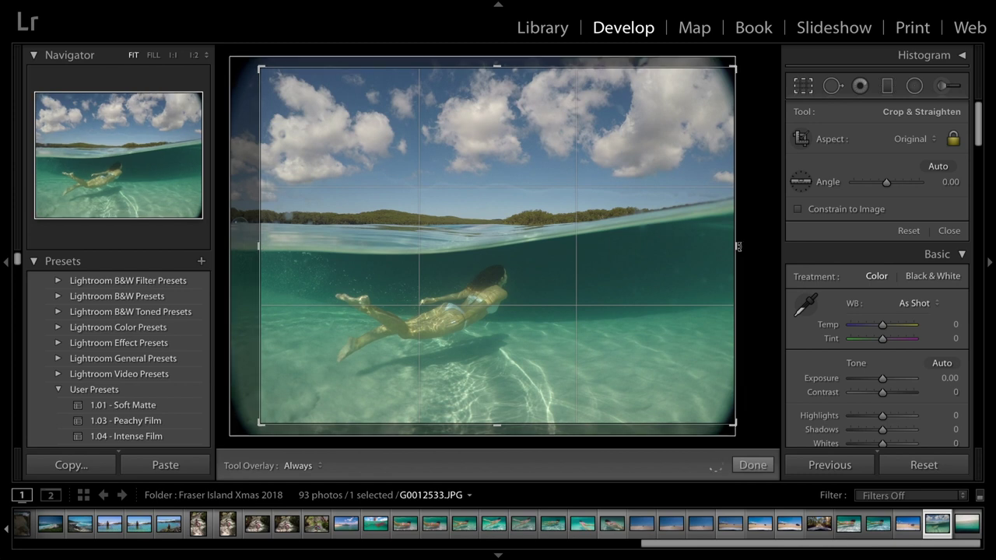
{"action": "mouse_move", "coordinate": [738, 246]}
{"action": "left_mouse_down"}
{"action": "mouse_move", "coordinate": [712, 247]}
{"action": "mouse_move", "coordinate": [728, 248]}
{"action": "left_mouse_up"}
{"action": "key", "text": "ctrl+z"}
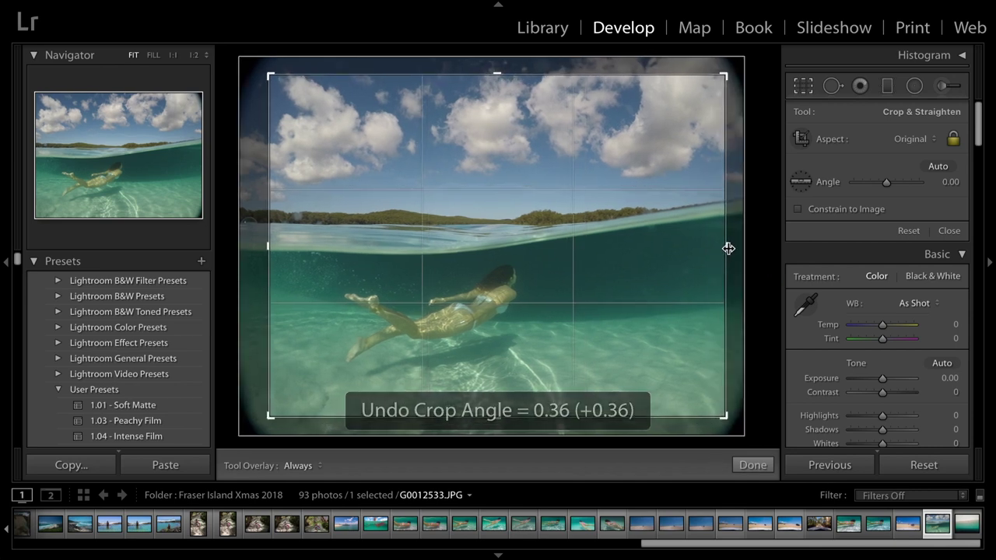
{"action": "left_click_drag", "start_coordinate": [271, 245], "coordinate": [268, 245]}
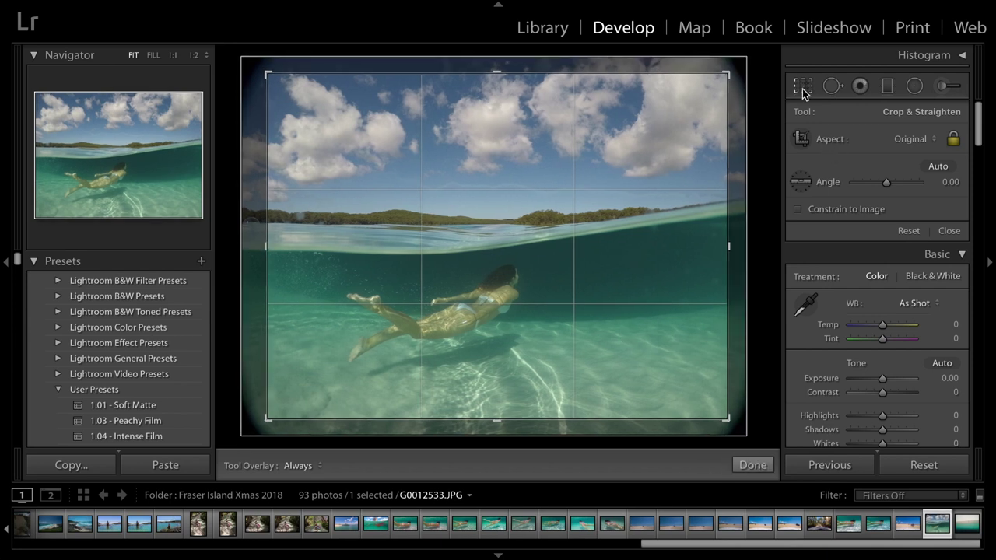
{"action": "left_click", "coordinate": [748, 467]}
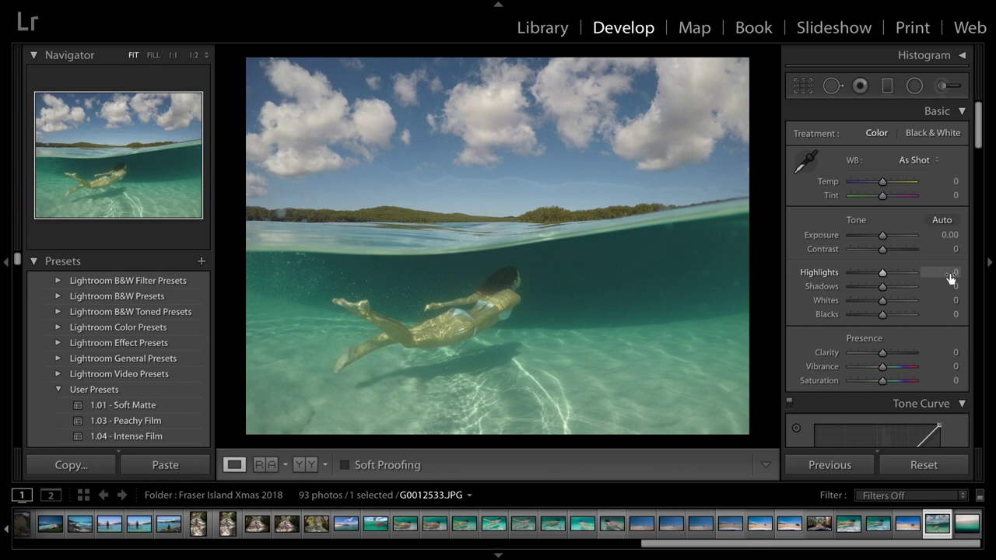
Set Basic panel Vibrance to +55, Whites to +39 and Contrast to +27
{"action": "left_click", "coordinate": [899, 366]}
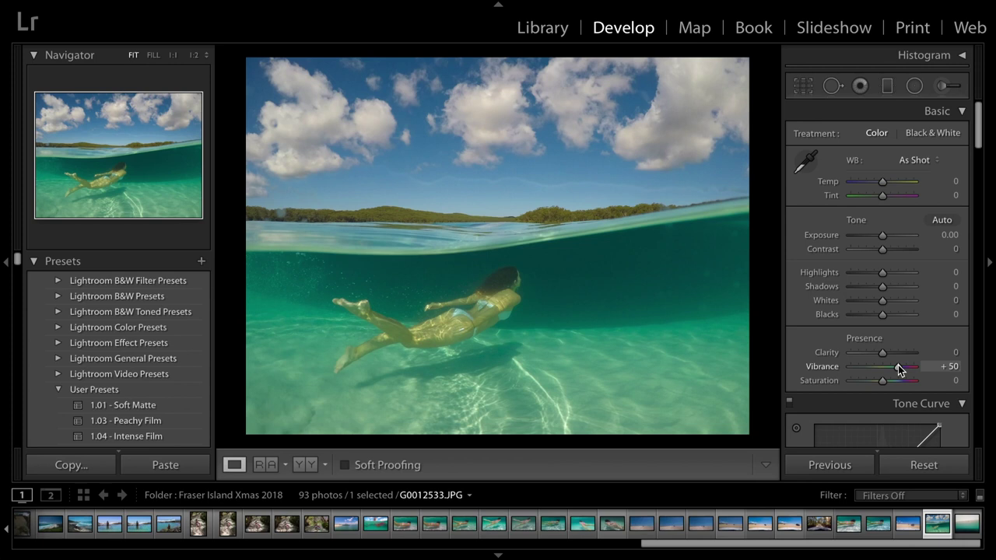
{"action": "left_click", "coordinate": [945, 365]}
{"action": "key", "text": "Up"}
{"action": "key", "text": "Up"}
{"action": "key", "text": "Up"}
{"action": "key", "text": "Up"}
{"action": "key", "text": "Up"}
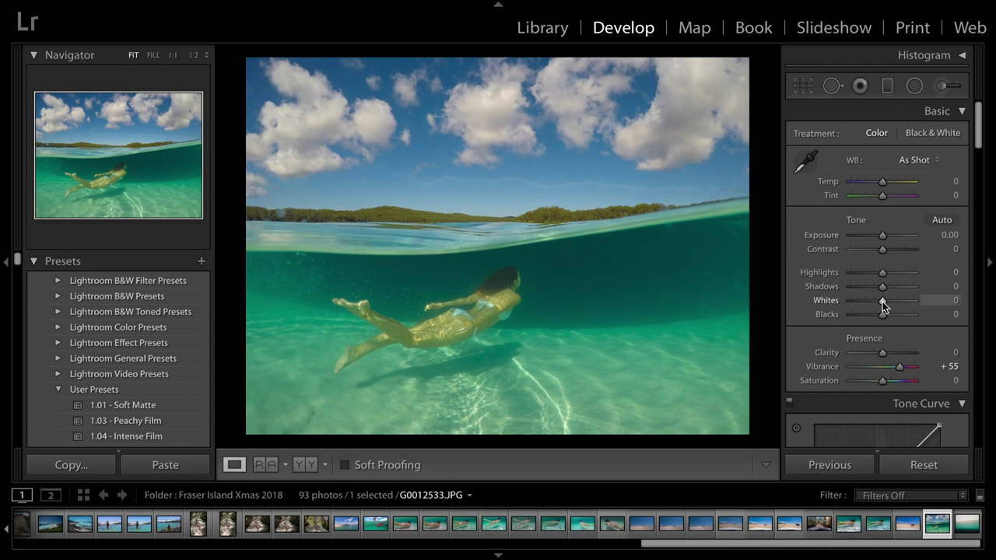
{"action": "key", "text": "alt"}
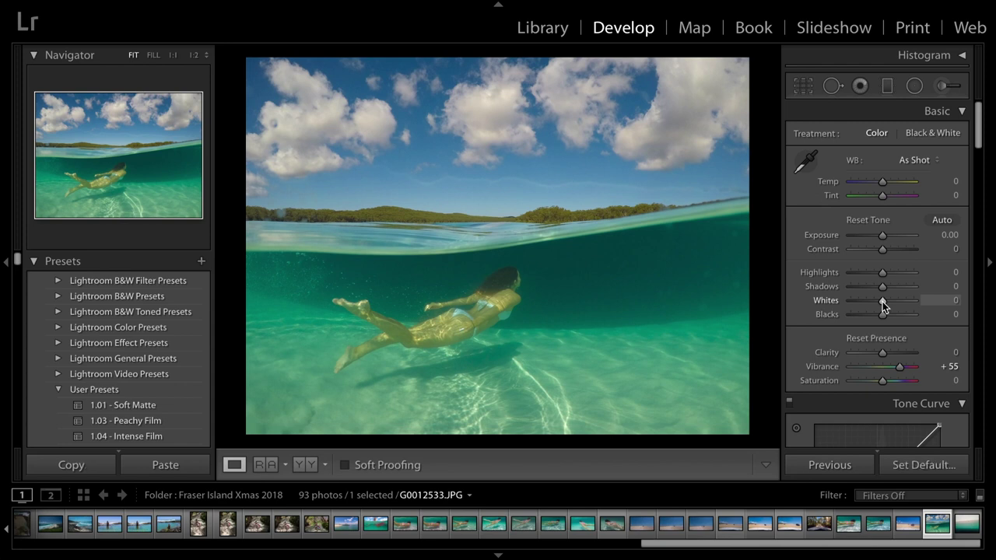
{"action": "left_click_drag", "start_coordinate": [882, 303], "coordinate": [893, 300]}
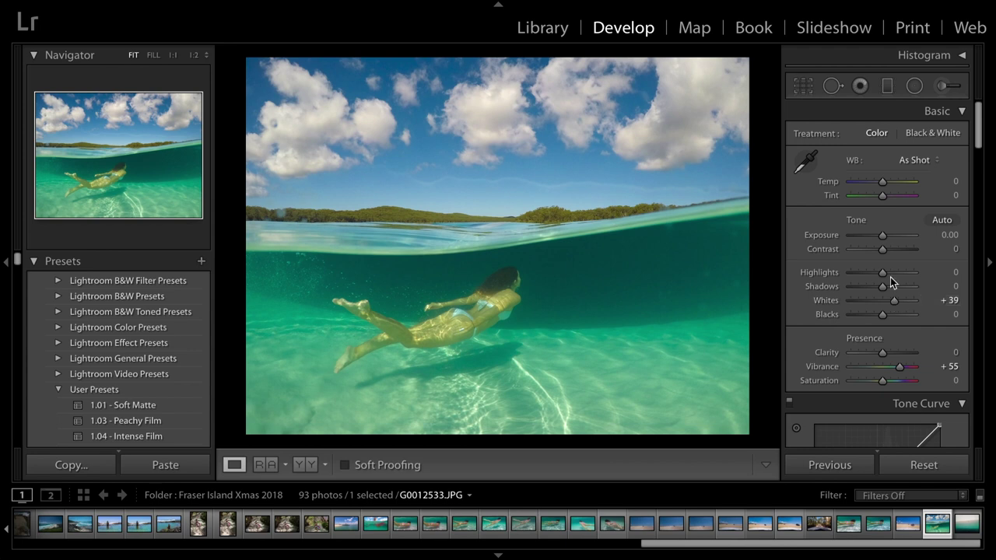
{"action": "left_click_drag", "start_coordinate": [885, 251], "coordinate": [891, 251]}
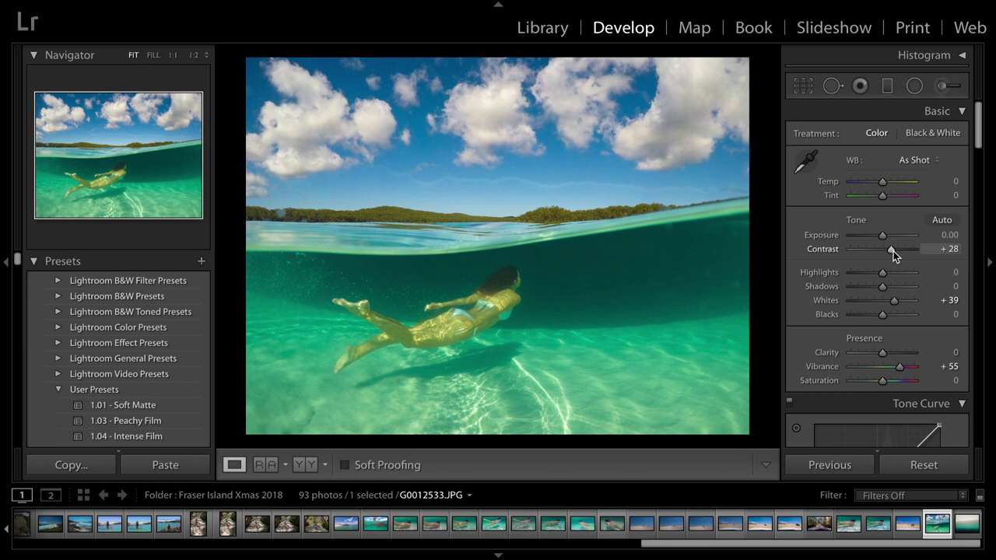
{"action": "left_click_drag", "start_coordinate": [892, 251], "coordinate": [891, 251]}
Place a graduated filter over the sky with Temp −5, Tint 21, Contrast 27, Saturation 18, Exposure 0
{"action": "left_click", "coordinate": [886, 87]}
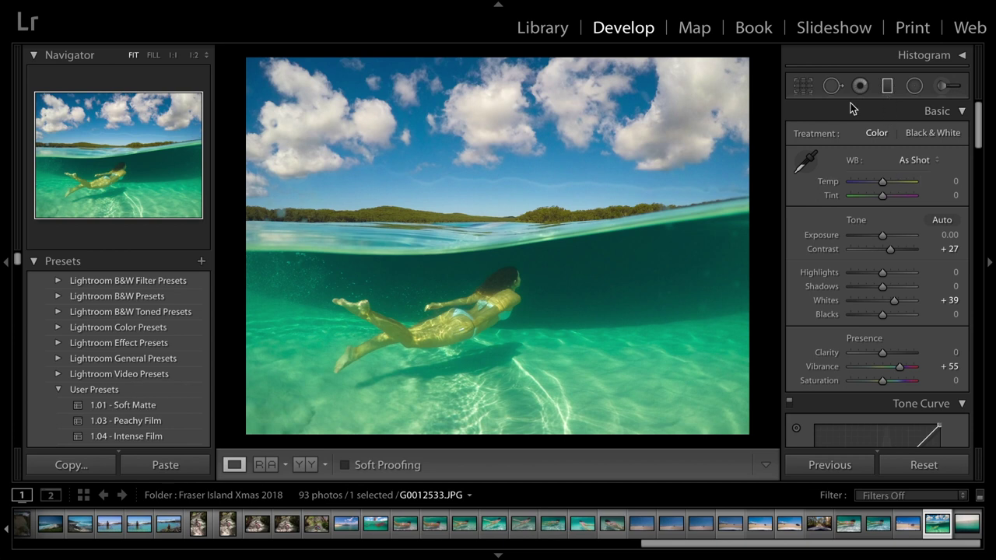
{"action": "left_click_drag", "start_coordinate": [389, 262], "coordinate": [389, 188]}
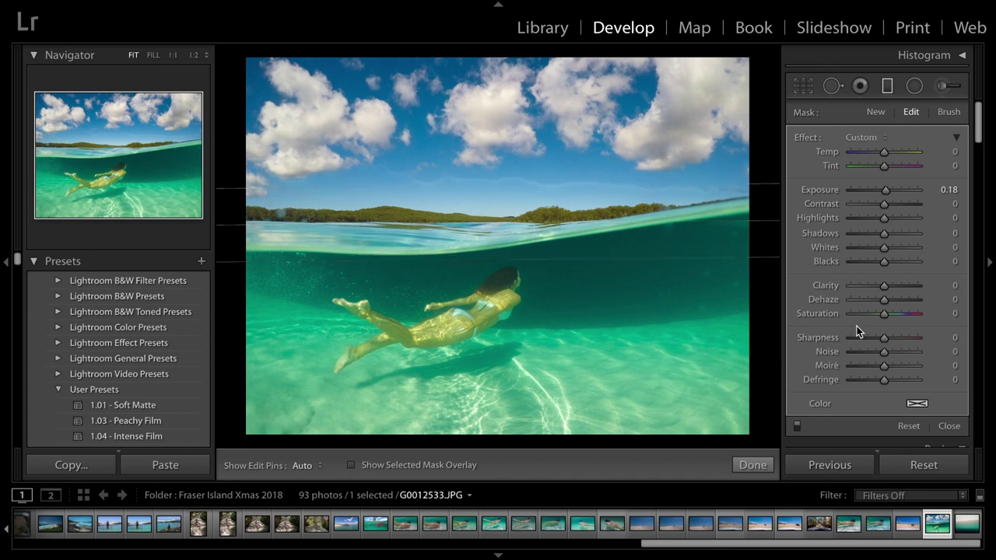
{"action": "left_click_drag", "start_coordinate": [883, 314], "coordinate": [890, 314]}
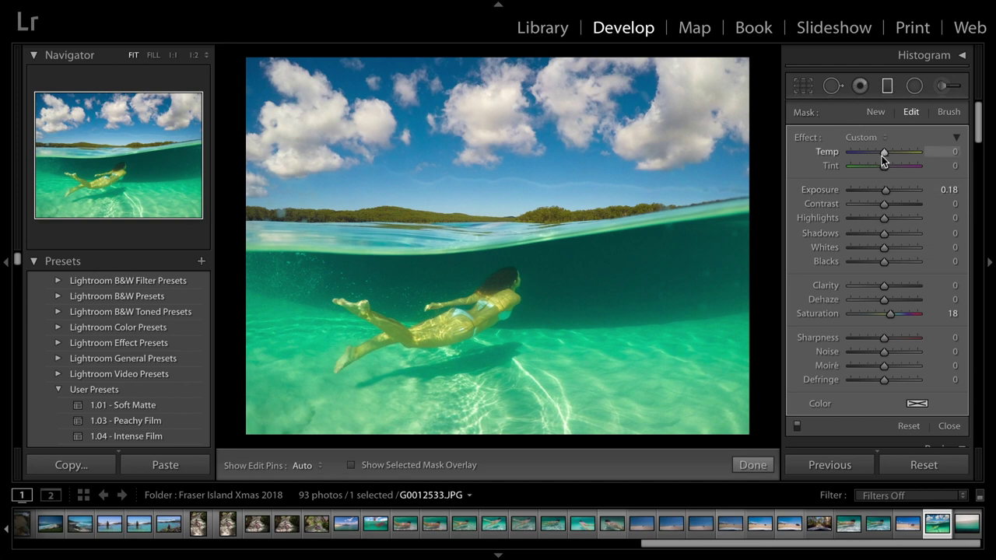
{"action": "left_click_drag", "start_coordinate": [883, 154], "coordinate": [881, 155]}
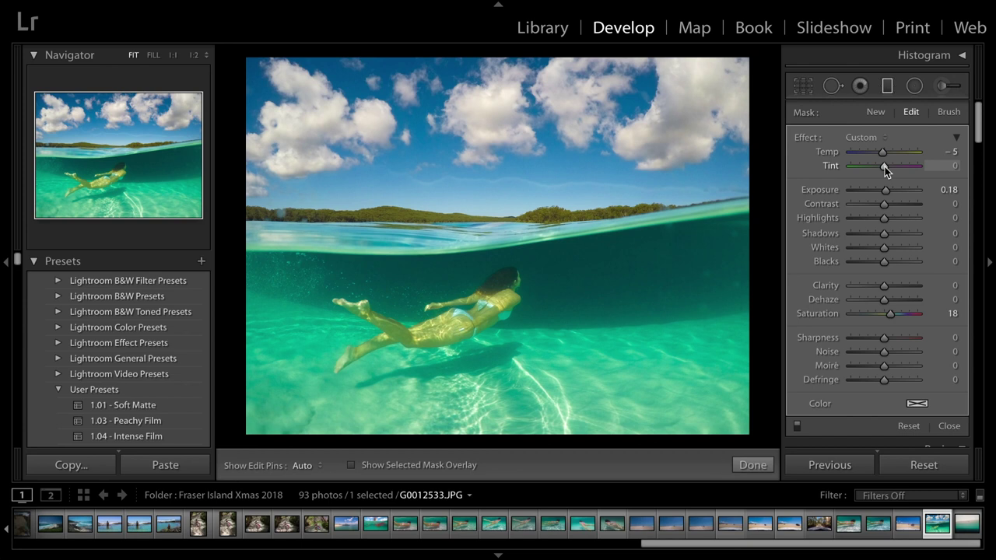
{"action": "left_click_drag", "start_coordinate": [885, 167], "coordinate": [890, 166]}
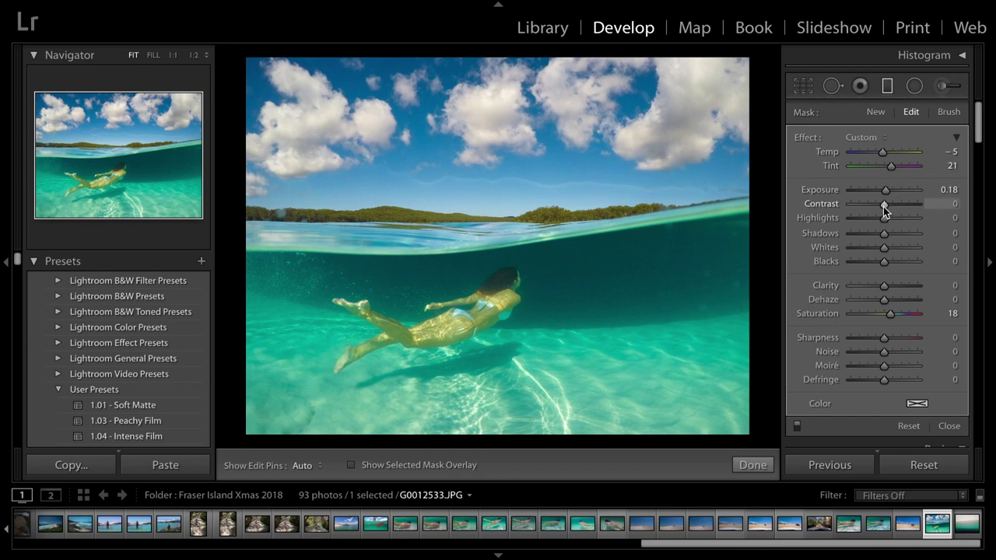
{"action": "left_click_drag", "start_coordinate": [883, 205], "coordinate": [891, 200]}
{"action": "double_click", "coordinate": [835, 191]}
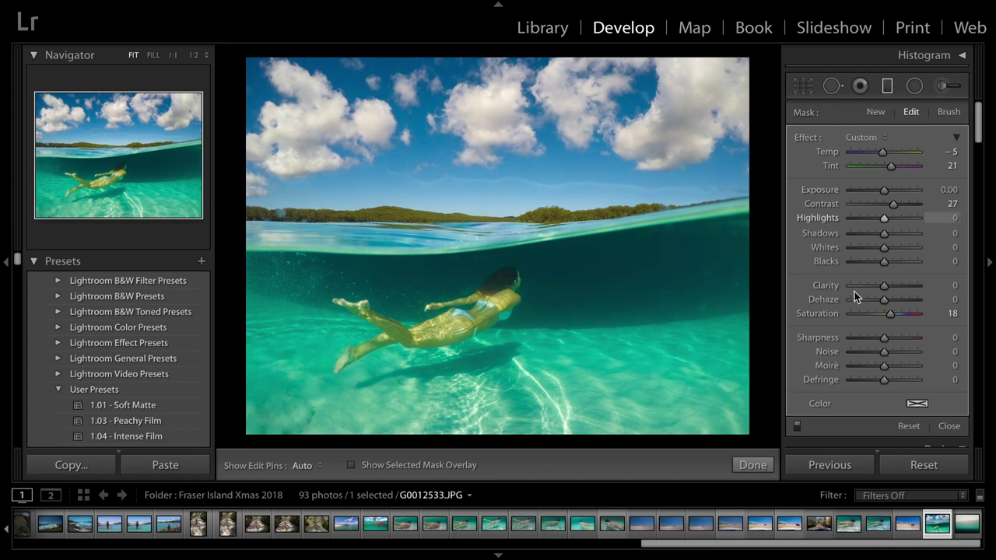
Add a second graduated filter down from the sky with Exposure 0.54 and Temp 3
{"action": "left_click", "coordinate": [762, 462]}
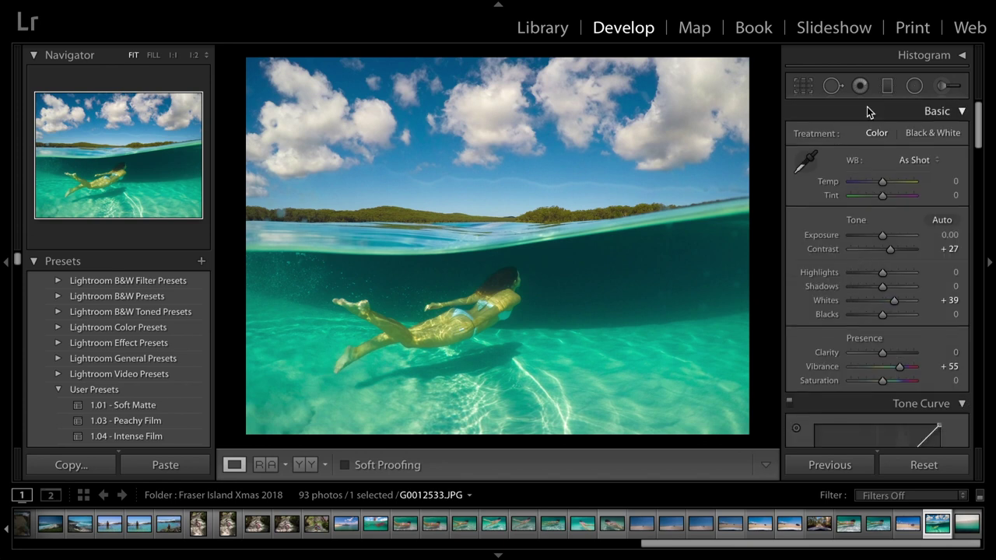
{"action": "left_click", "coordinate": [887, 86]}
{"action": "left_click_drag", "start_coordinate": [389, 162], "coordinate": [391, 270]}
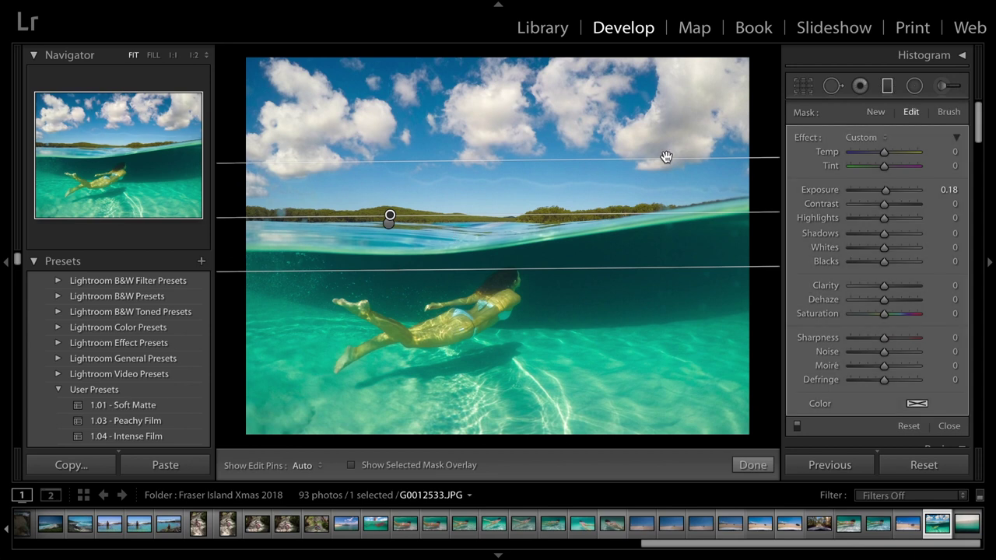
{"action": "left_click_drag", "start_coordinate": [884, 196], "coordinate": [887, 194]}
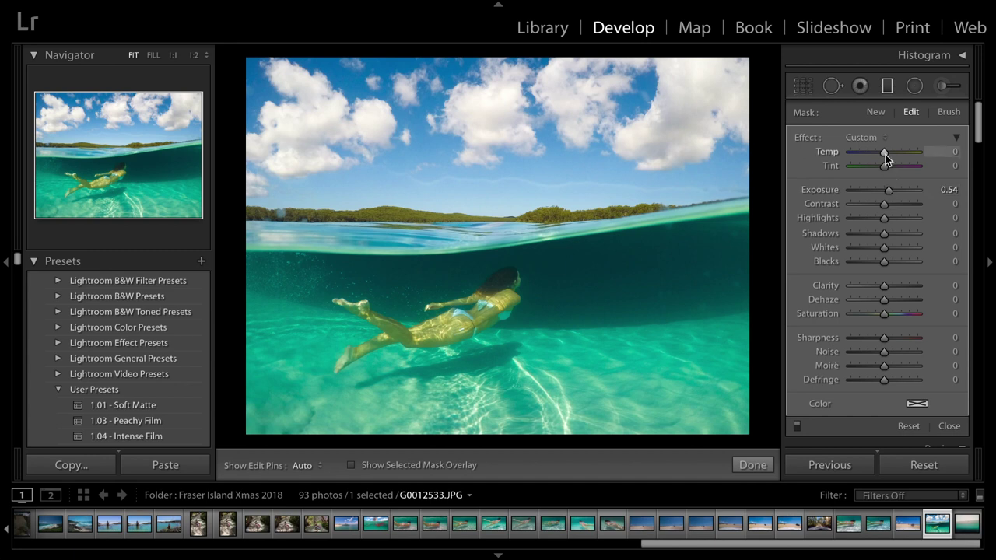
{"action": "left_click_drag", "start_coordinate": [885, 154], "coordinate": [886, 154]}
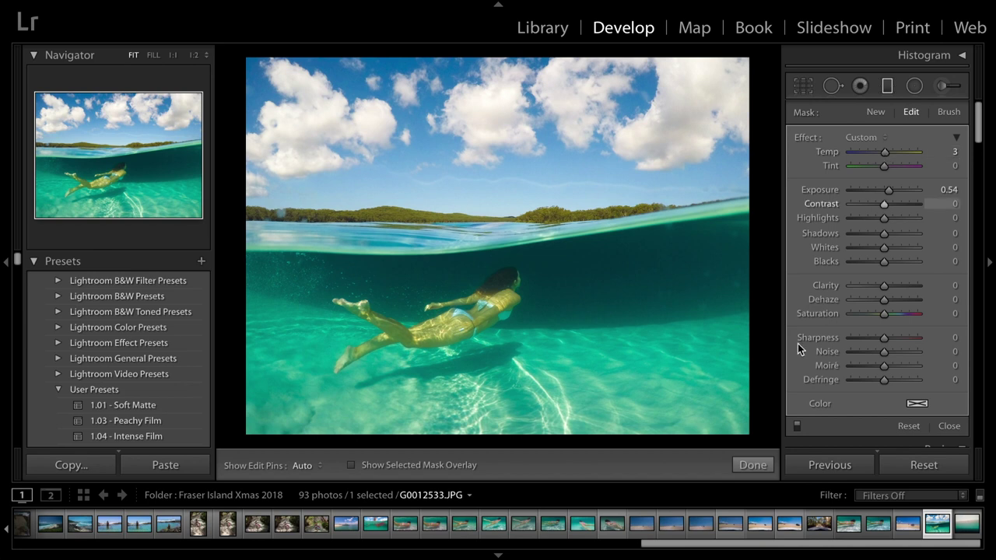
{"action": "left_click", "coordinate": [752, 465]}
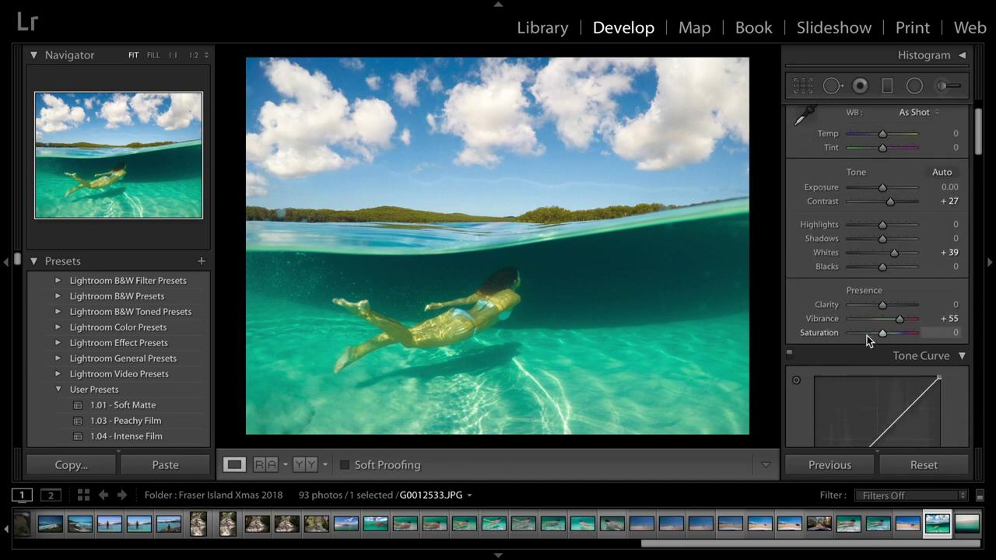
Set HSL hues to Yellow −35, Green −94, Aqua +57 and Blue +7
{"action": "scroll", "coordinate": [865, 336], "scroll_direction": "down", "scroll_amount": 5}
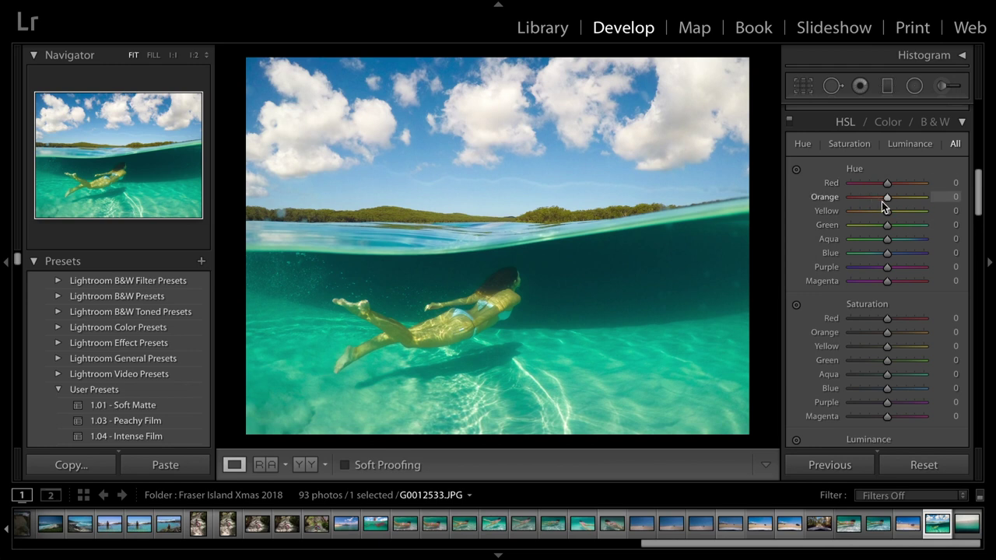
{"action": "left_click_drag", "start_coordinate": [890, 212], "coordinate": [853, 233]}
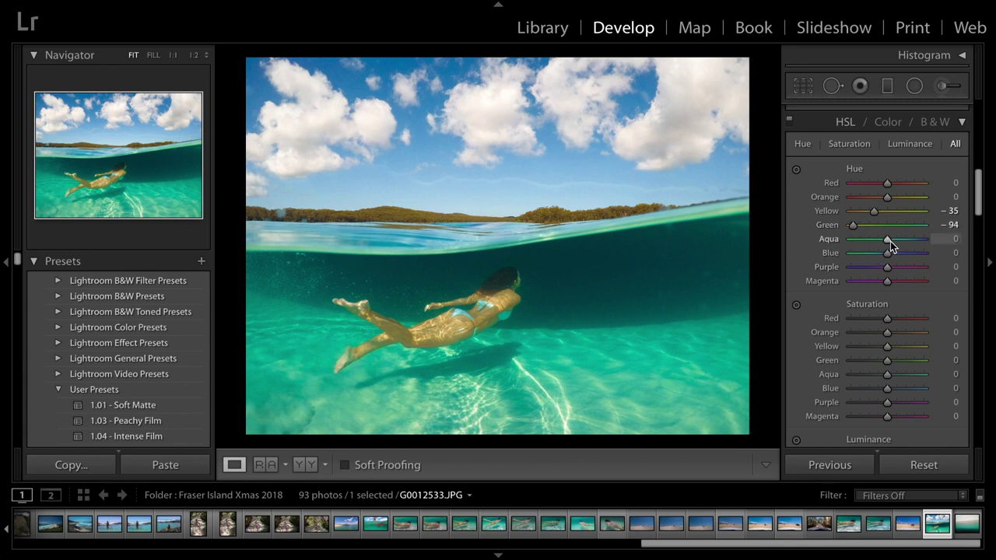
{"action": "left_click_drag", "start_coordinate": [887, 239], "coordinate": [910, 241]}
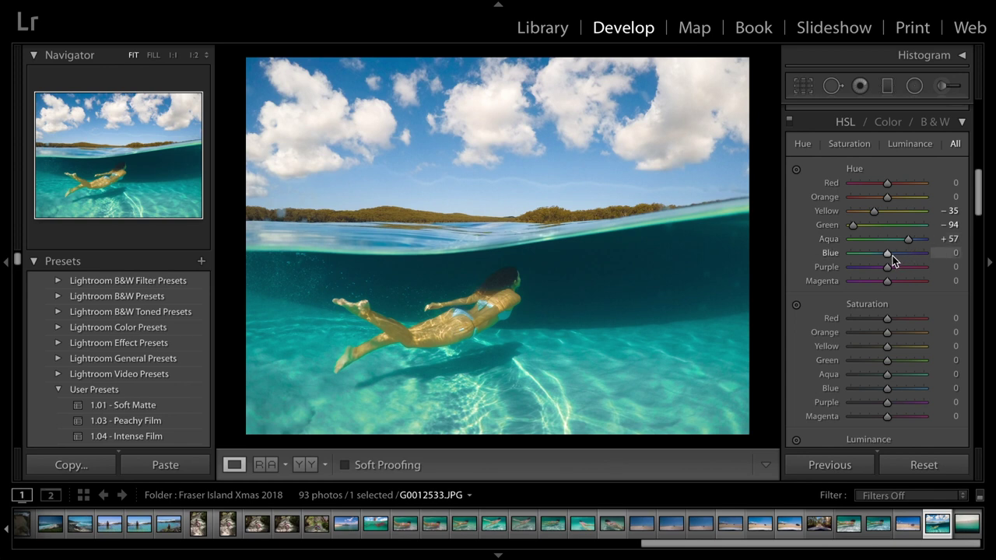
{"action": "left_click_drag", "start_coordinate": [889, 254], "coordinate": [892, 253]}
Set HSL saturation to Green −51, Aqua −23 and Blue +33
{"action": "scroll", "coordinate": [892, 254], "scroll_direction": "down", "scroll_amount": 3}
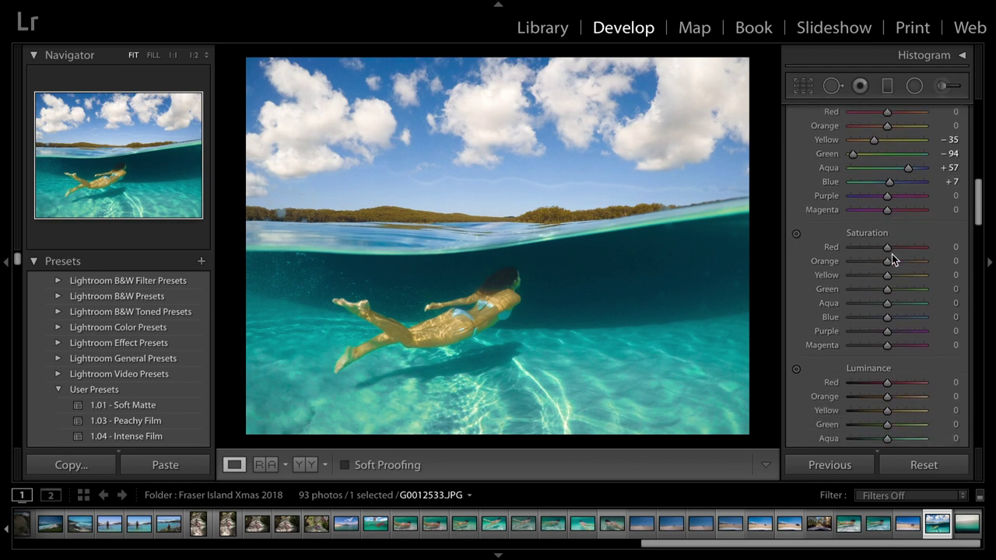
{"action": "left_click_drag", "start_coordinate": [873, 291], "coordinate": [868, 292]}
{"action": "left_click_drag", "start_coordinate": [883, 304], "coordinate": [877, 305]}
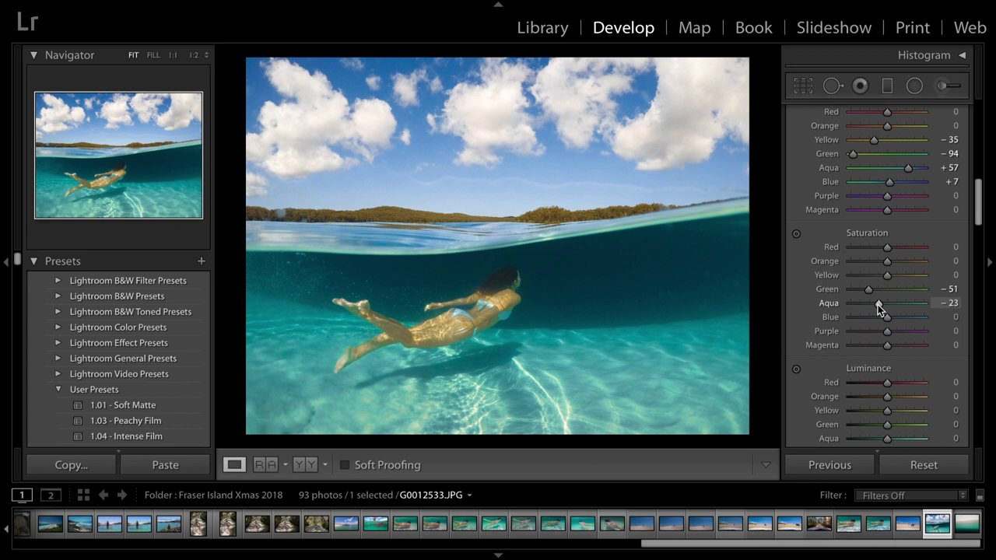
{"action": "left_click_drag", "start_coordinate": [888, 317], "coordinate": [899, 318]}
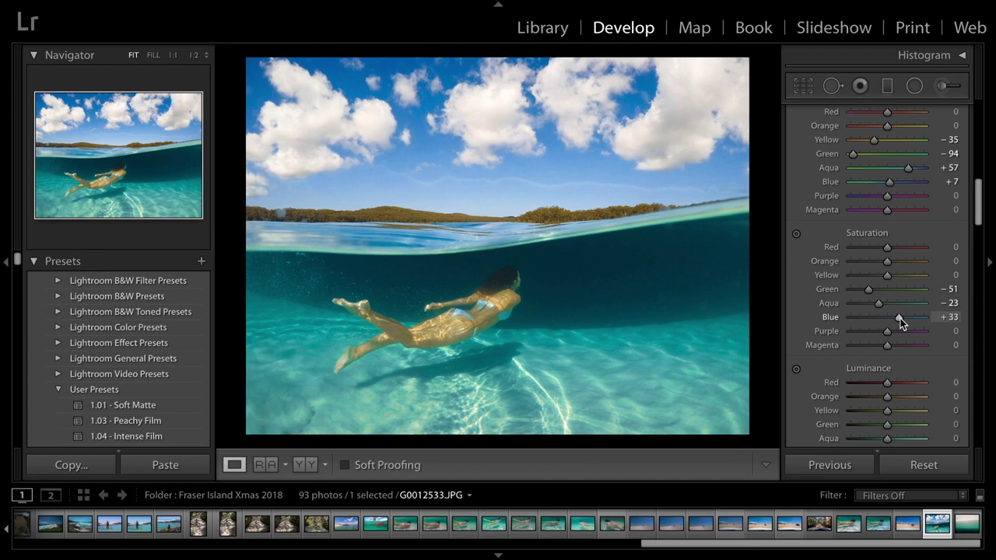
Set HSL luminance to Yellow −44, Green −23, Aqua +10 and Blue −20
{"action": "scroll", "coordinate": [871, 350], "scroll_direction": "down", "scroll_amount": 5}
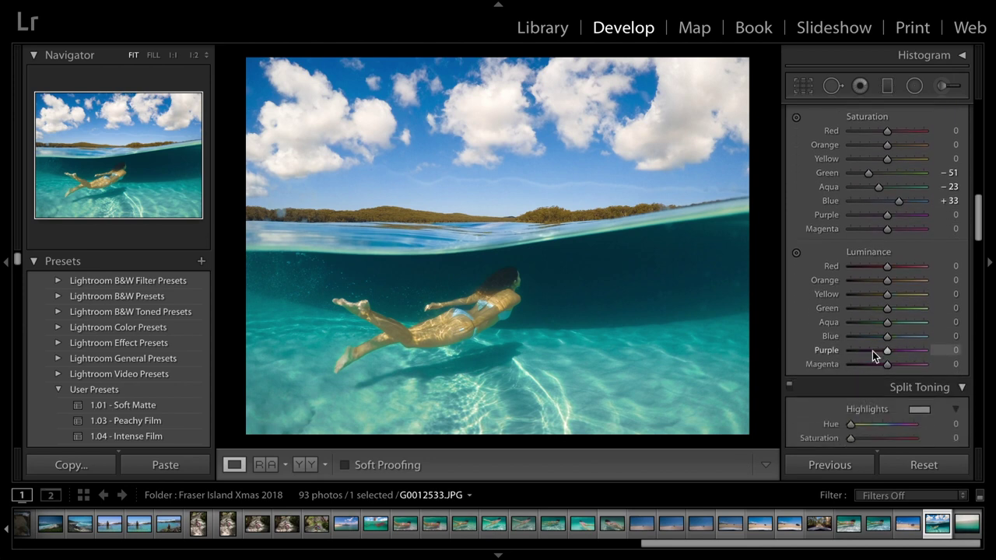
{"action": "scroll", "coordinate": [872, 350], "scroll_direction": "down", "scroll_amount": 2}
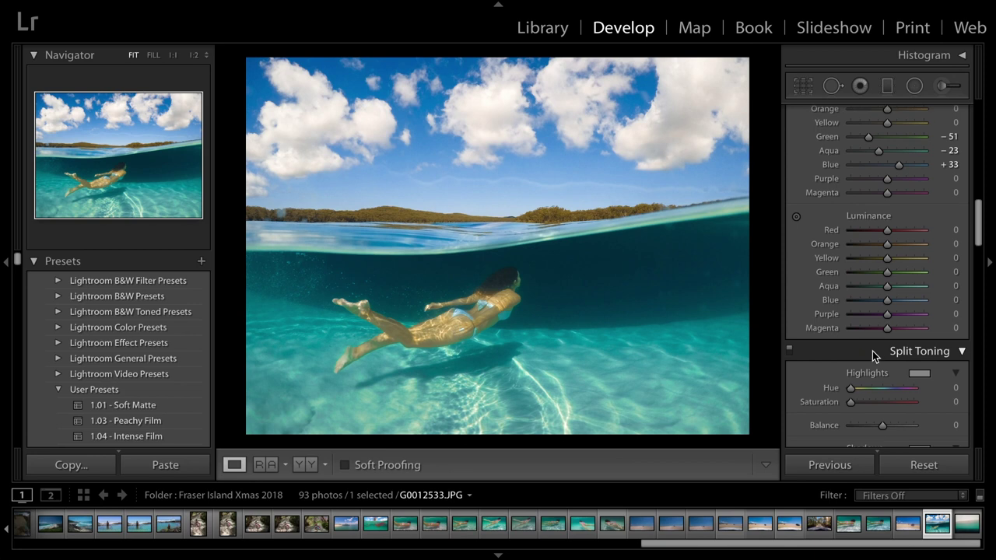
{"action": "left_click", "coordinate": [868, 258]}
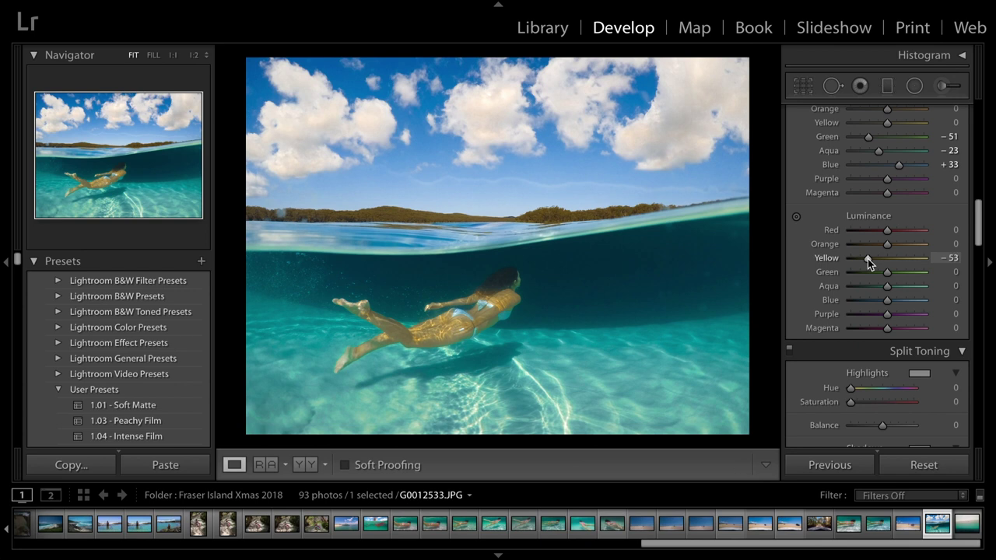
{"action": "left_click_drag", "start_coordinate": [867, 258], "coordinate": [871, 263]}
{"action": "left_click", "coordinate": [877, 274]}
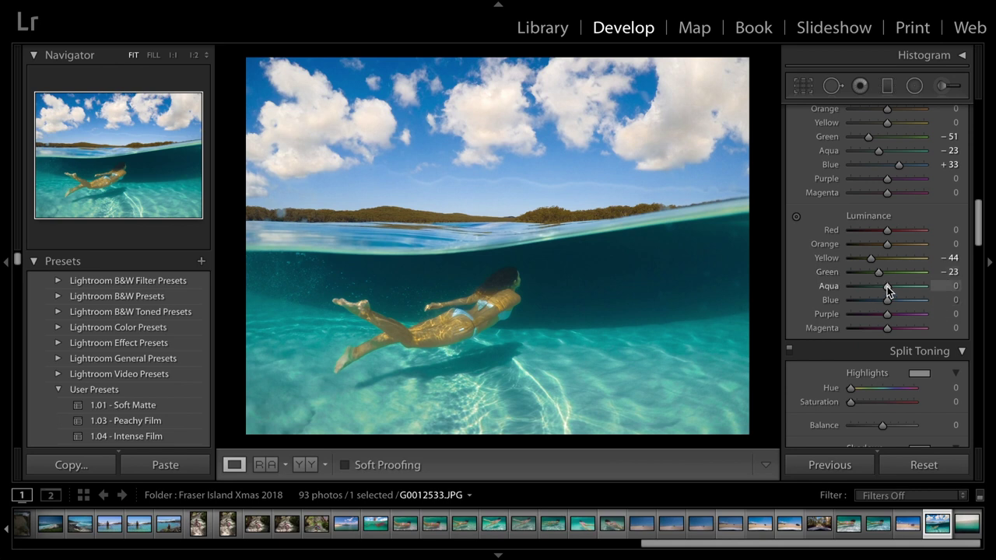
{"action": "left_click_drag", "start_coordinate": [887, 286], "coordinate": [891, 287]}
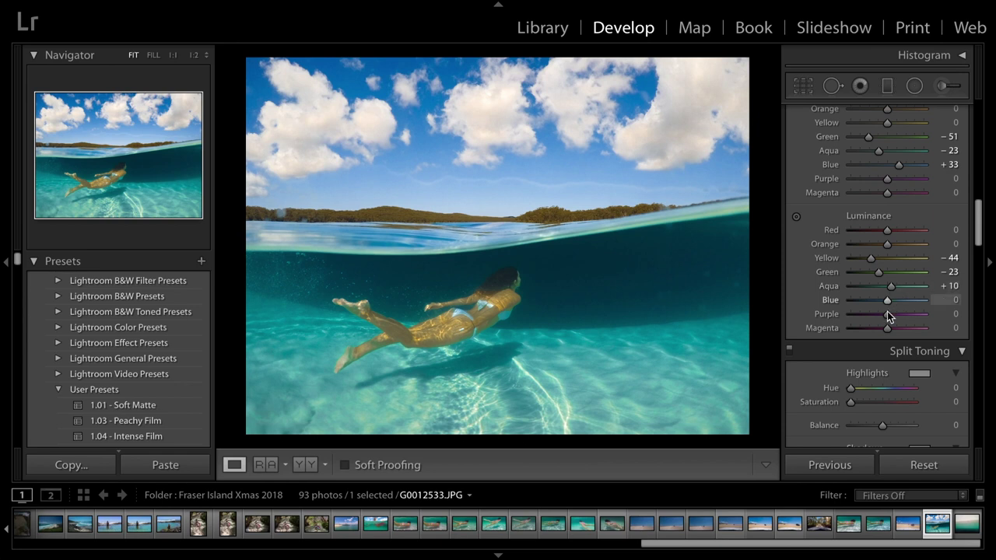
{"action": "left_click_drag", "start_coordinate": [887, 299], "coordinate": [879, 303]}
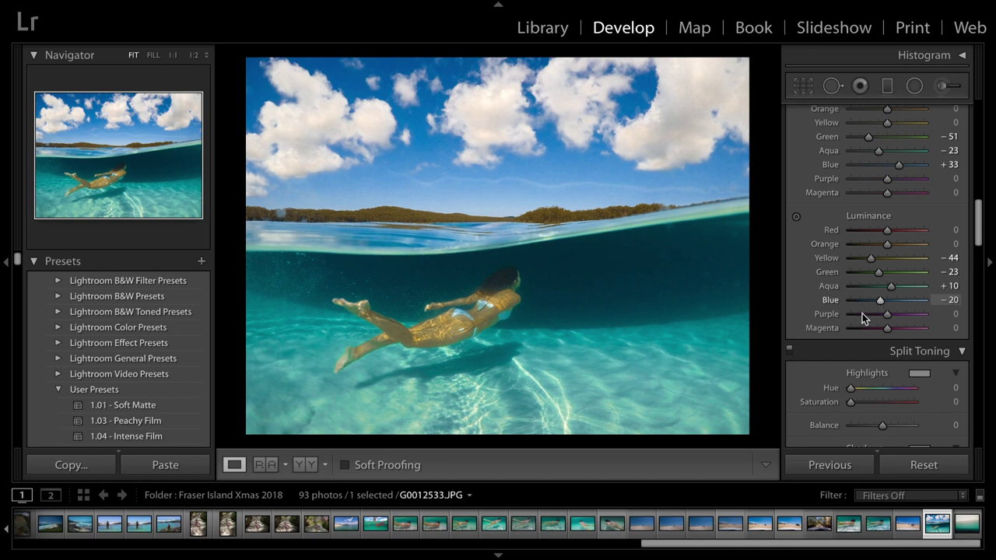
{"action": "left_click", "coordinate": [790, 350]}
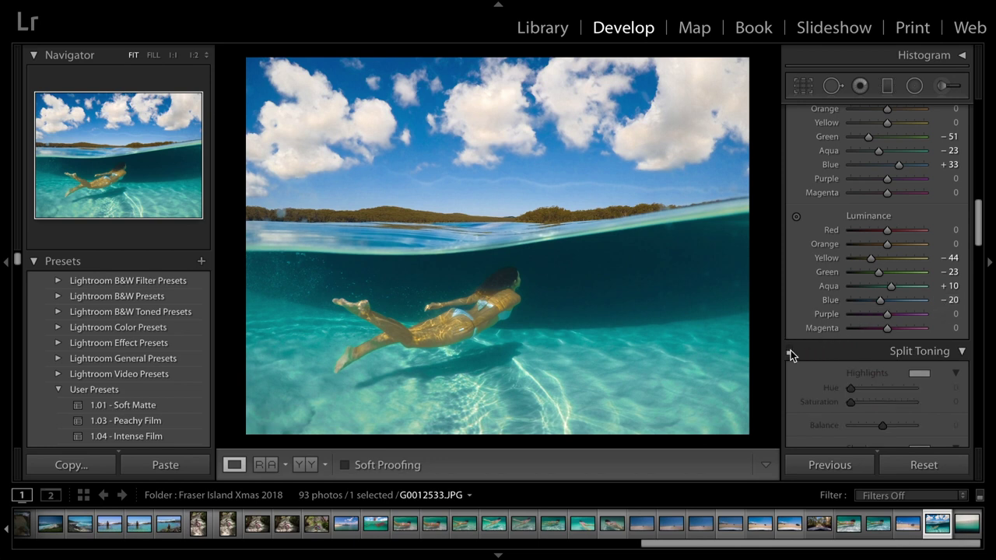
{"action": "left_click", "coordinate": [790, 350]}
{"action": "scroll", "coordinate": [814, 257], "scroll_direction": "up", "scroll_amount": 5}
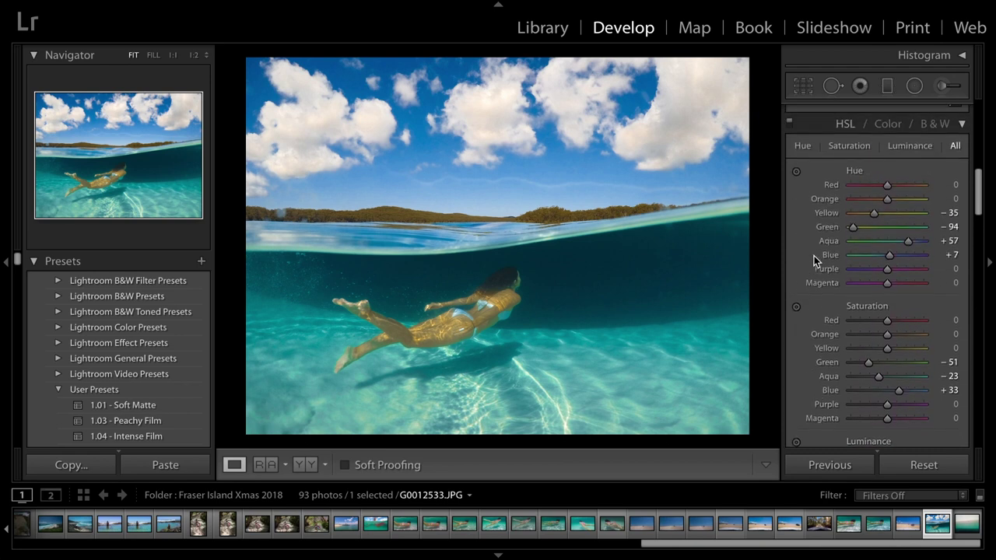
{"action": "left_click", "coordinate": [790, 172]}
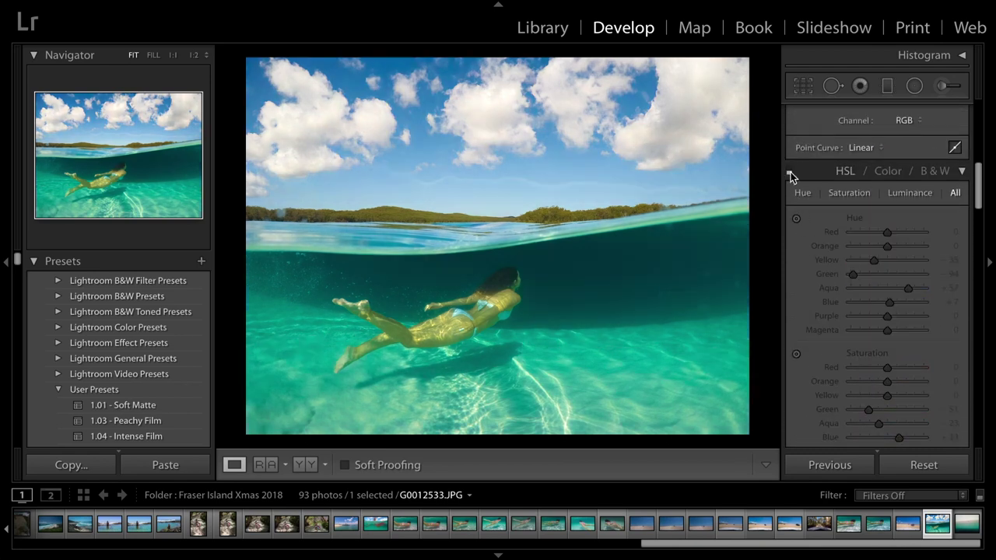
{"action": "left_click", "coordinate": [790, 172]}
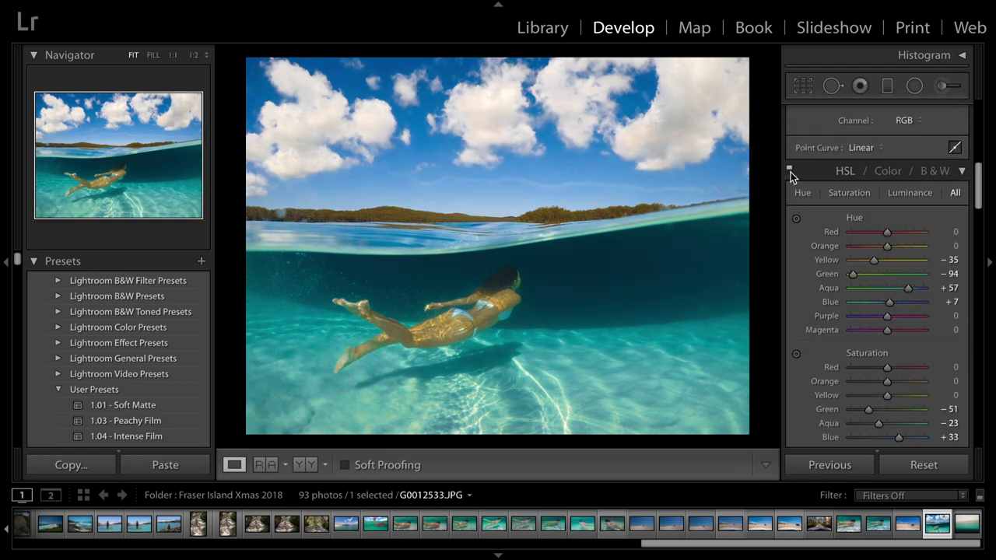
{"action": "scroll", "coordinate": [840, 288], "scroll_direction": "down", "scroll_amount": 2}
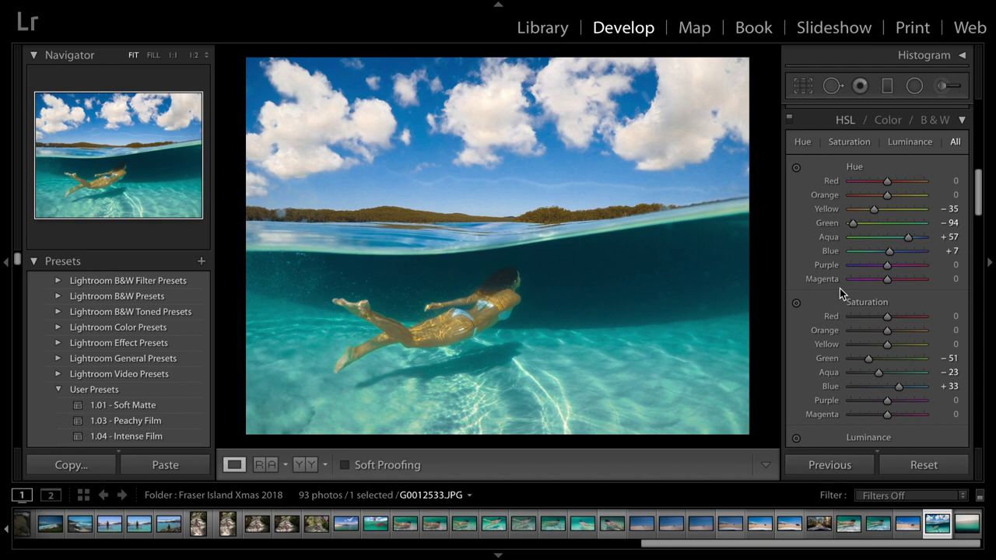
{"action": "scroll", "coordinate": [822, 349], "scroll_direction": "down", "scroll_amount": 15}
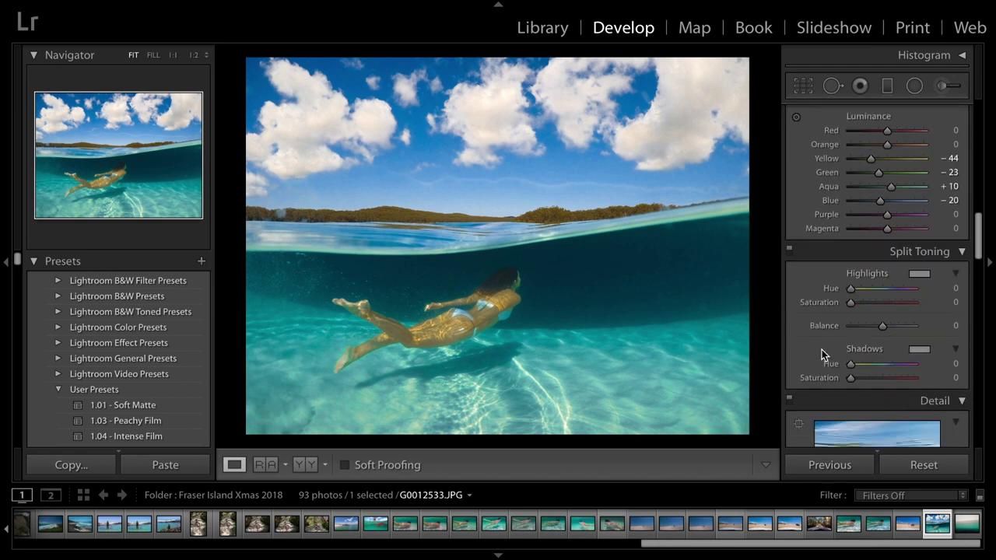
Enable chromatic aberration removal and the GoPro HERO5 Black lens profile correction
{"action": "scroll", "coordinate": [822, 350], "scroll_direction": "down", "scroll_amount": 5}
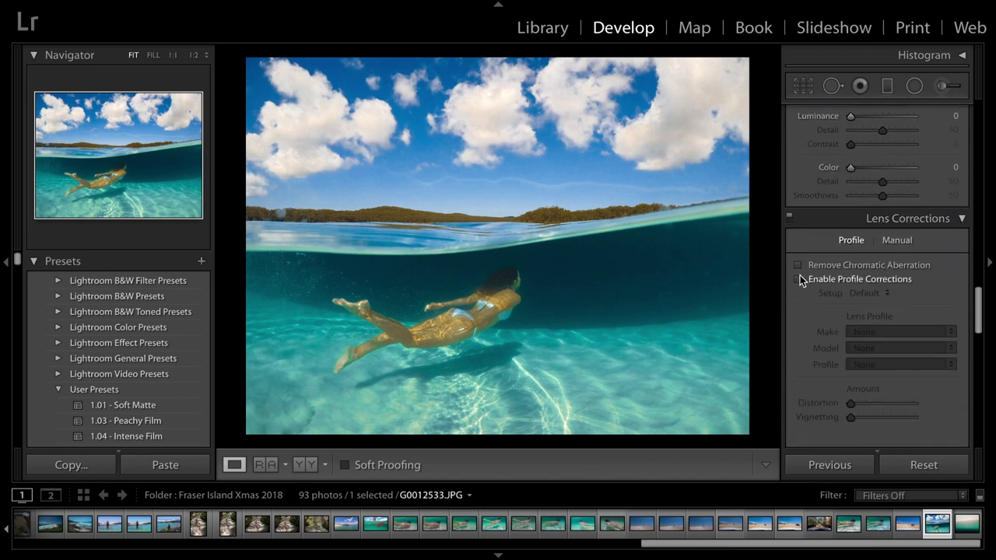
{"action": "left_click", "coordinate": [798, 264]}
{"action": "left_click", "coordinate": [798, 278]}
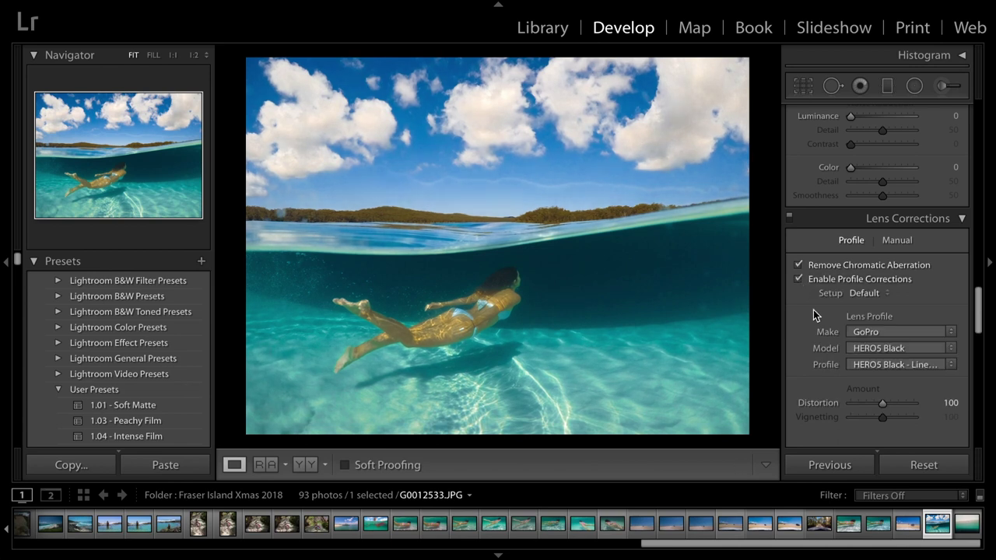
{"action": "left_click", "coordinate": [798, 279]}
{"action": "left_click", "coordinate": [798, 280]}
{"action": "right_click", "coordinate": [308, 5]}
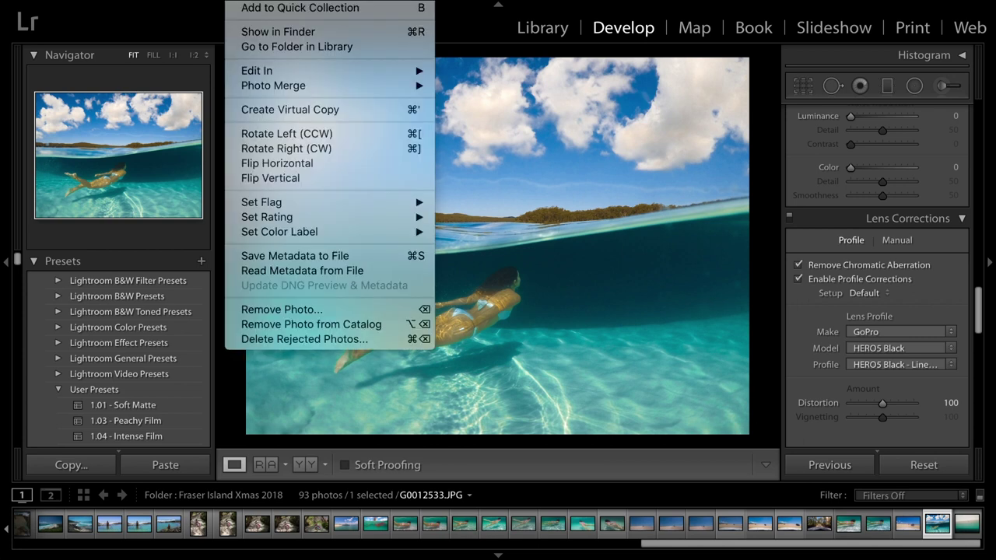
{"action": "left_click", "coordinate": [472, 104]}
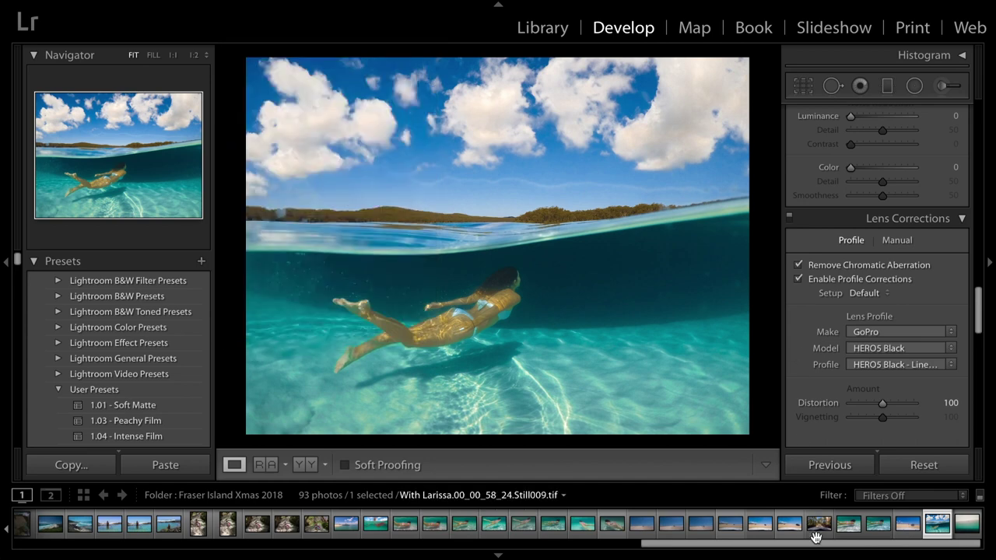
In Photoshop, revert G0012533.JPG to its opened state before the spot-healing and clone-stamp edits
{"action": "left_click", "coordinate": [834, 551]}
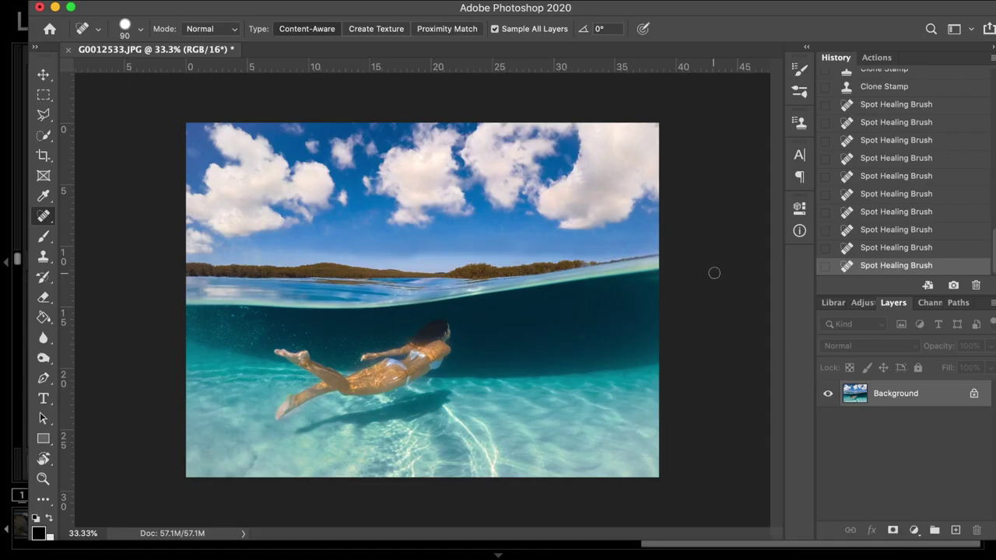
{"action": "scroll", "coordinate": [874, 203], "scroll_direction": "up", "scroll_amount": 10}
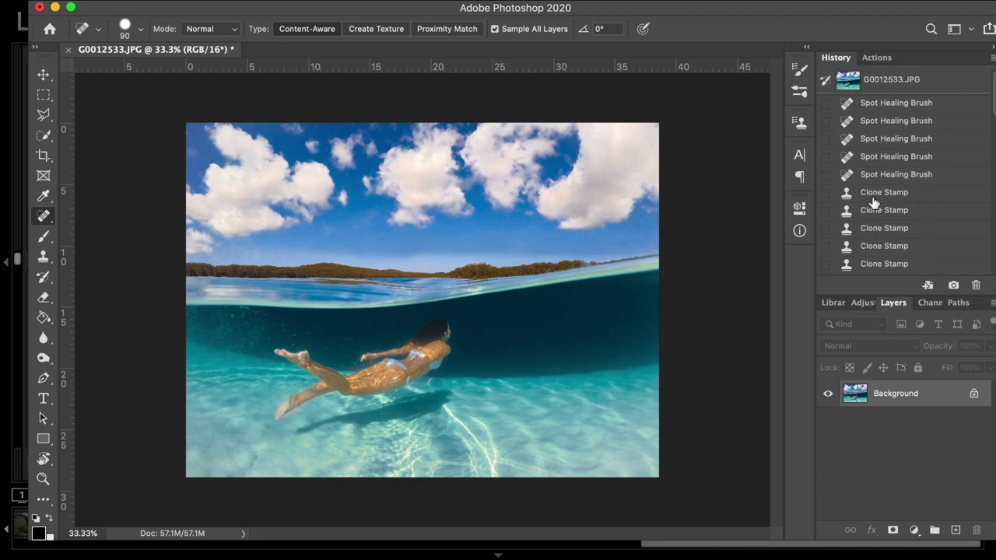
{"action": "left_click", "coordinate": [877, 82]}
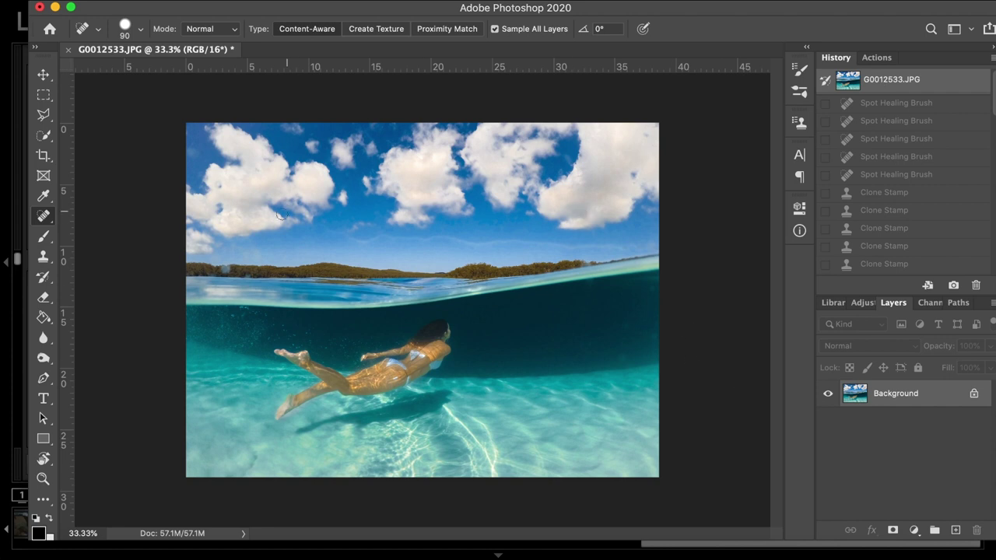
{"action": "scroll", "coordinate": [884, 205], "scroll_direction": "down", "scroll_amount": 5}
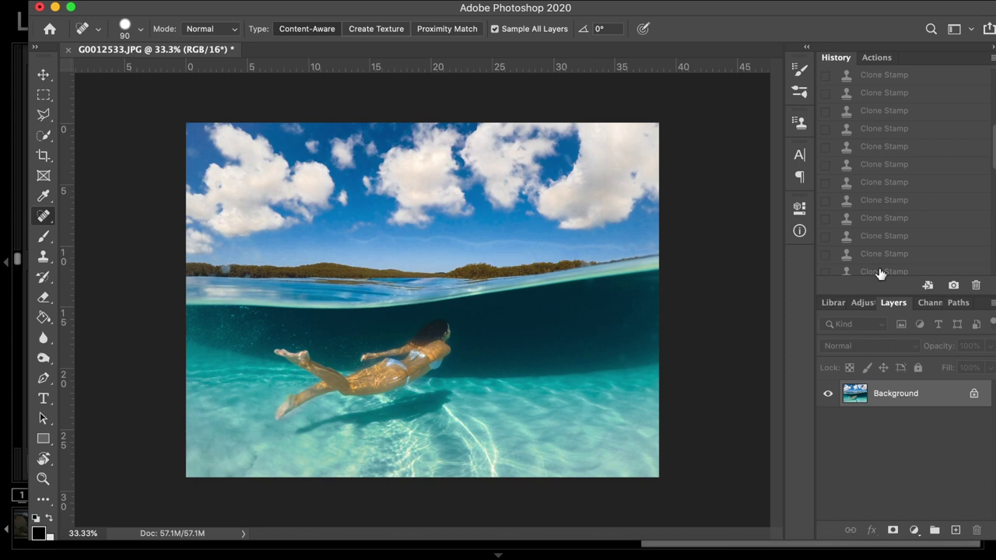
{"action": "scroll", "coordinate": [880, 273], "scroll_direction": "down", "scroll_amount": 1}
{"action": "scroll", "coordinate": [880, 273], "scroll_direction": "up", "scroll_amount": 1}
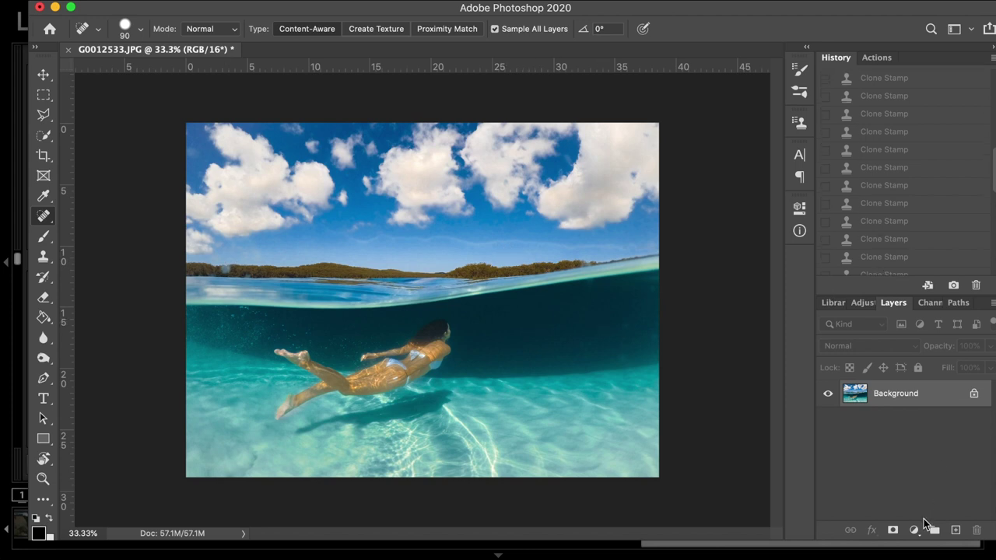
Add a Color Balance layer with midtones Cyan–Red +5 and Yellow–Blue +3
{"action": "left_click", "coordinate": [914, 531]}
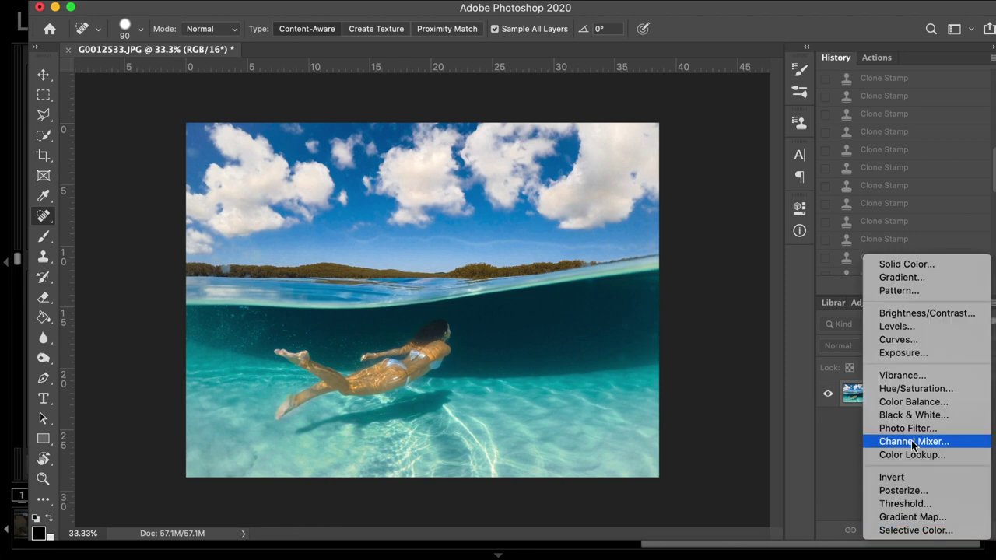
{"action": "left_click", "coordinate": [909, 403]}
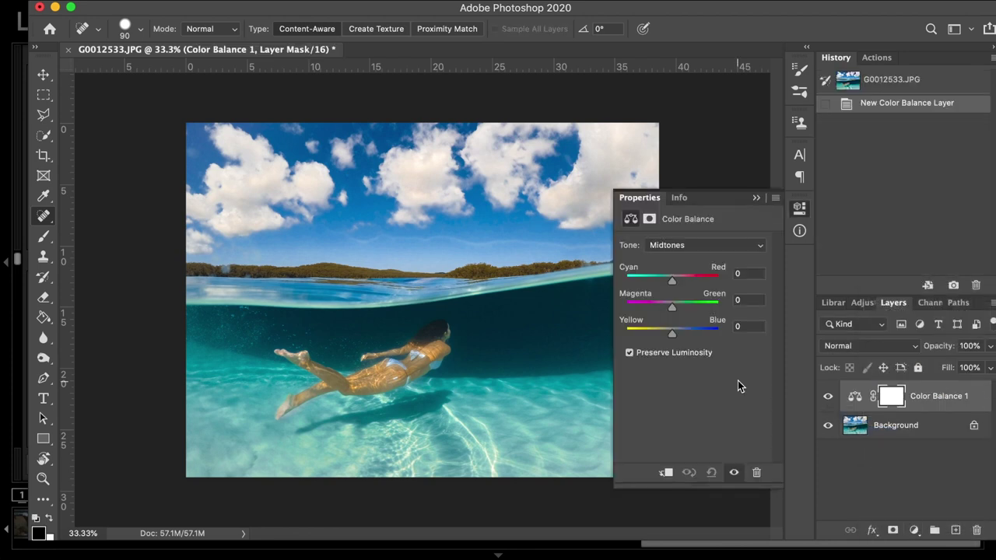
{"action": "left_click", "coordinate": [675, 282]}
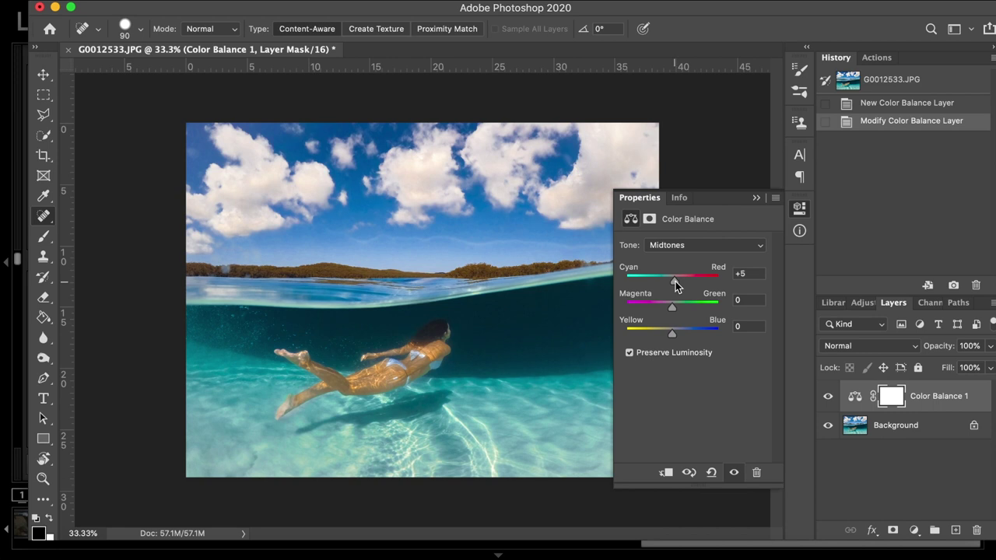
{"action": "left_click", "coordinate": [674, 332]}
{"action": "left_click", "coordinate": [756, 198]}
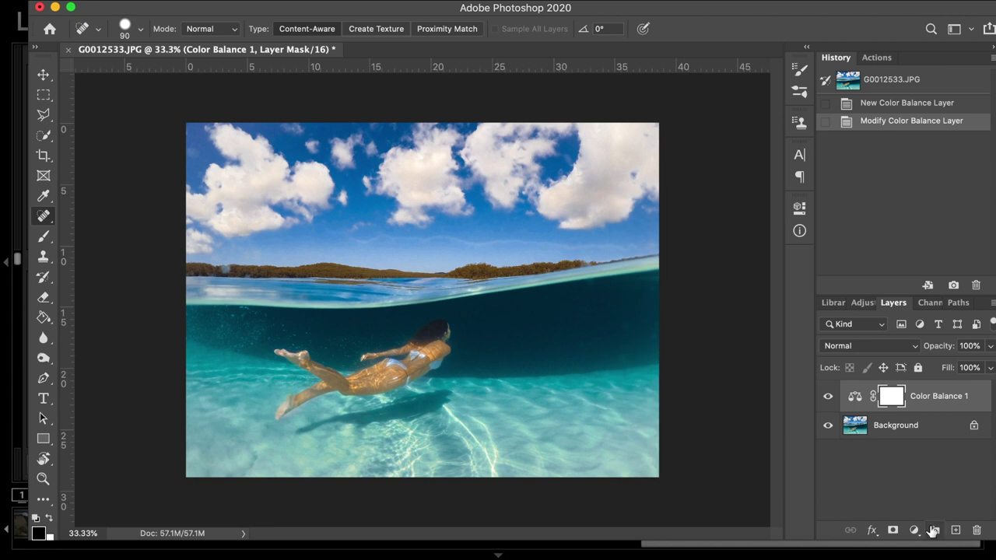
{"action": "left_click", "coordinate": [914, 531]}
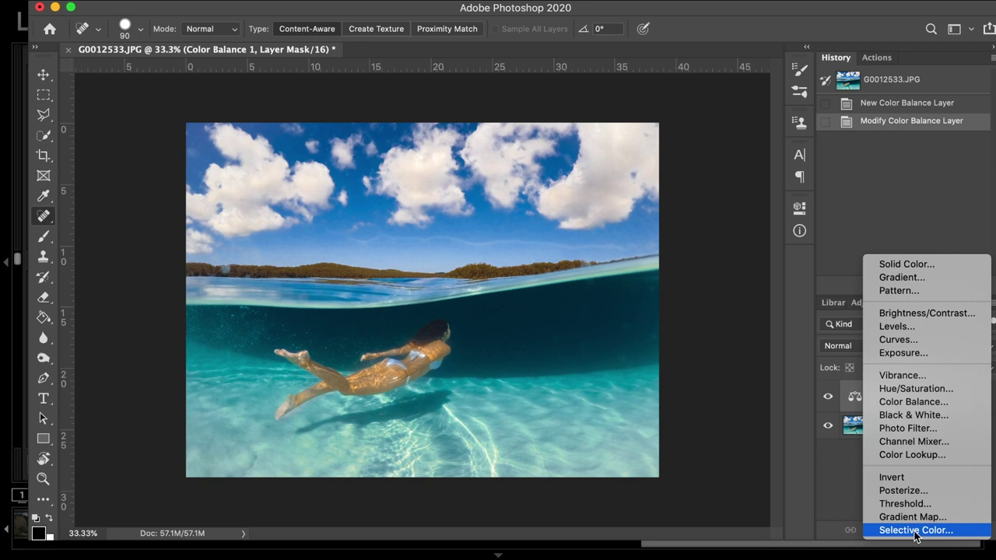
Add a Channel Mixer adjustment with Red at 101% and Blue at 2%
{"action": "left_click", "coordinate": [919, 440]}
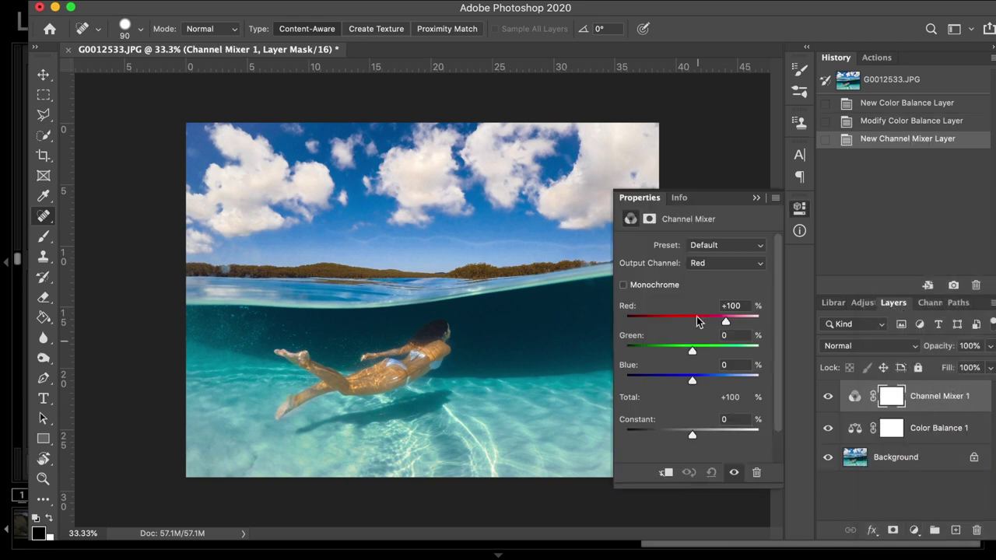
{"action": "left_click", "coordinate": [741, 307]}
{"action": "type", "text": "01"}
{"action": "key", "text": "BackSpace"}
{"action": "key", "text": "BackSpace"}
{"action": "type", "text": "101"}
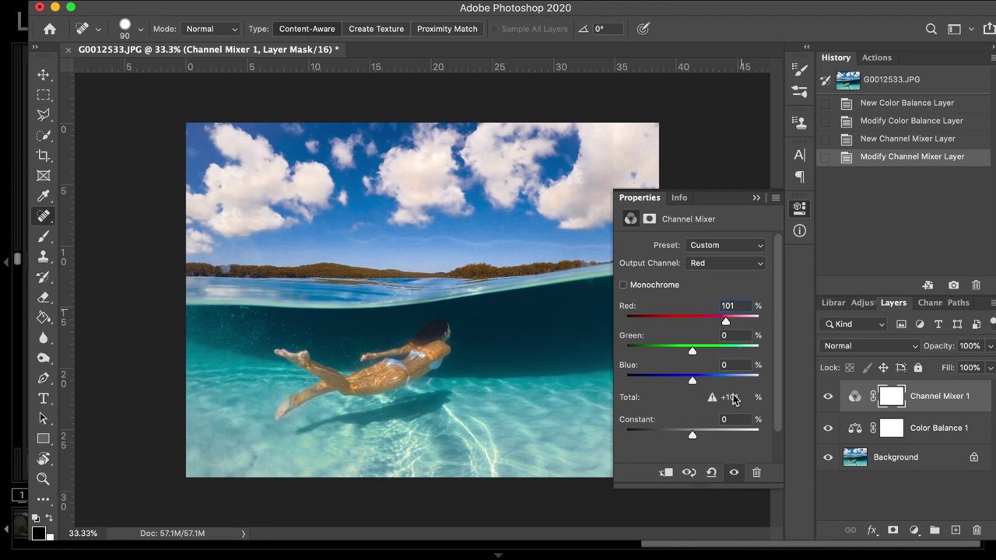
{"action": "left_click", "coordinate": [734, 365]}
{"action": "type", "text": "2"}
{"action": "left_click", "coordinate": [755, 198]}
Compare the photo with and without the Channel Mixer and Color Balance layers
{"action": "left_click", "coordinate": [827, 398]}
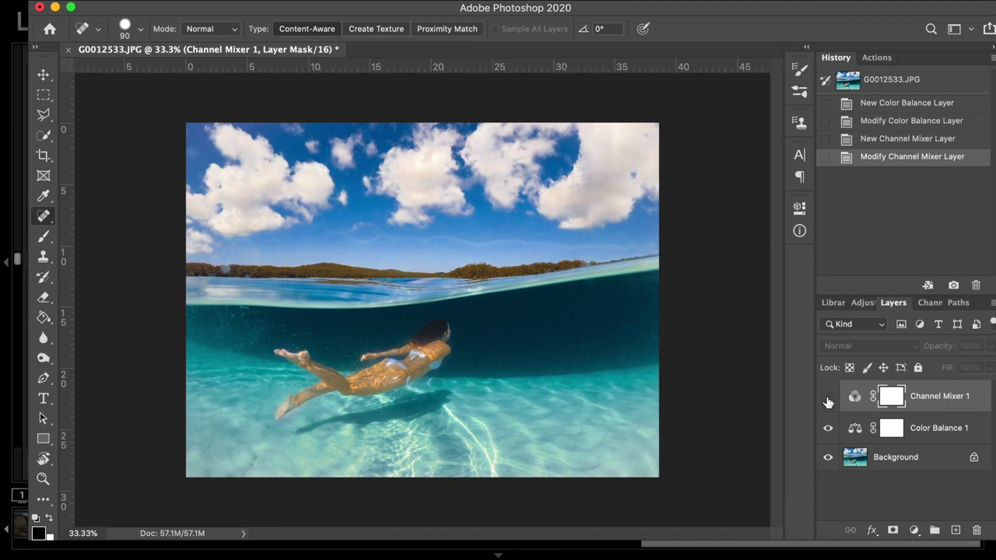
{"action": "left_click", "coordinate": [828, 398]}
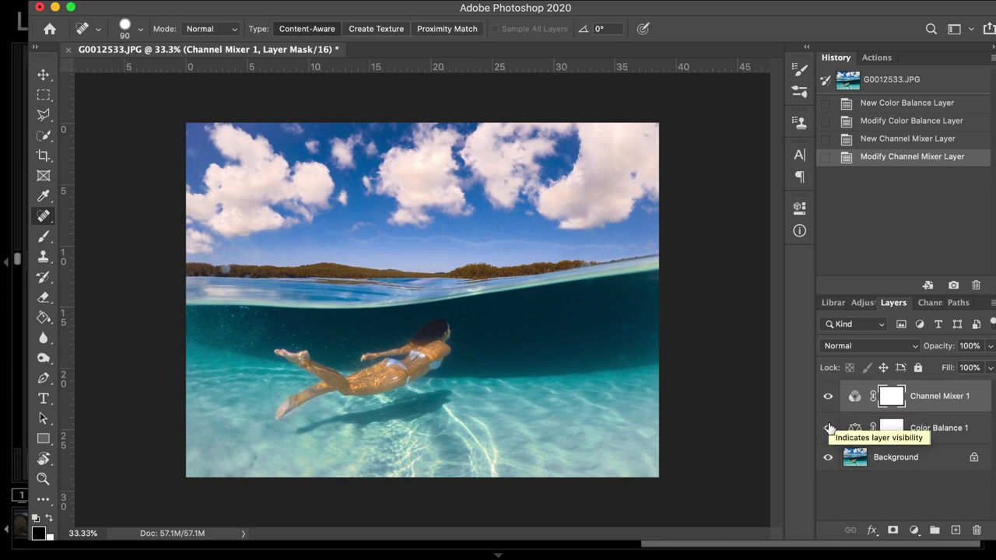
{"action": "left_click", "coordinate": [827, 428]}
{"action": "left_click", "coordinate": [828, 396]}
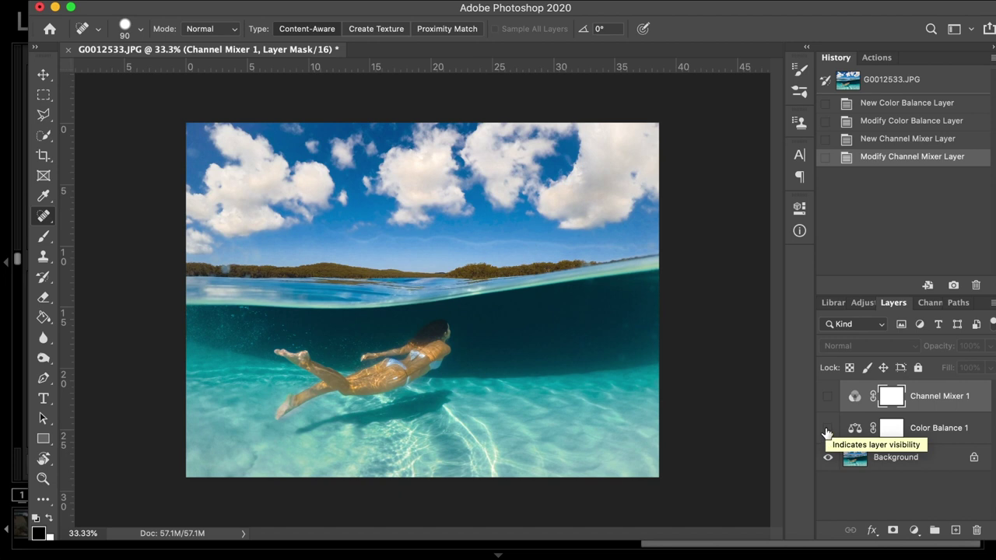
{"action": "left_click", "coordinate": [827, 429]}
{"action": "left_click", "coordinate": [827, 396]}
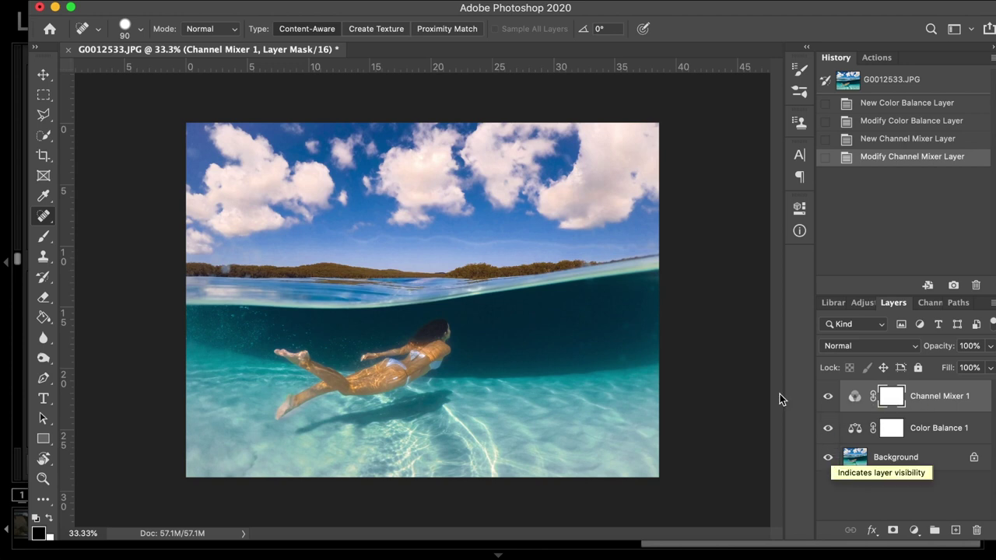
Mask the Channel Mixer out of the clouds and sky with a 700-pixel brush
{"action": "left_click", "coordinate": [893, 531]}
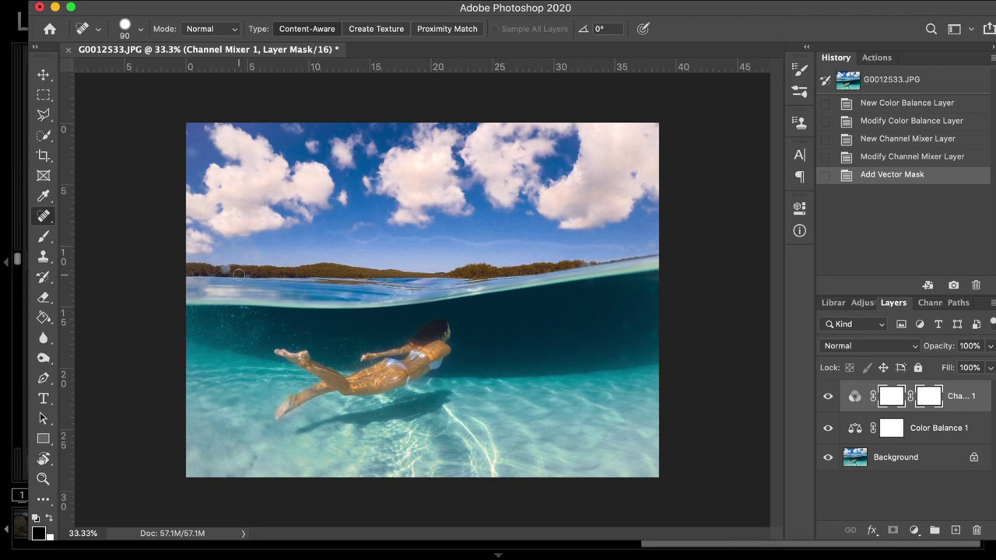
{"action": "left_click", "coordinate": [43, 235]}
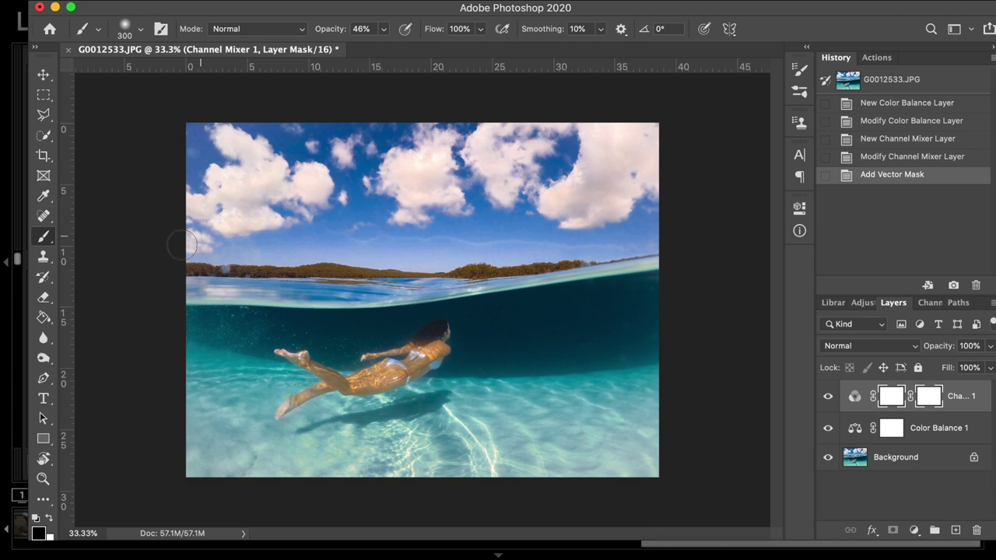
{"action": "left_click", "coordinate": [440, 162]}
{"action": "key", "text": "bracketright"}
{"action": "key", "text": "bracketright"}
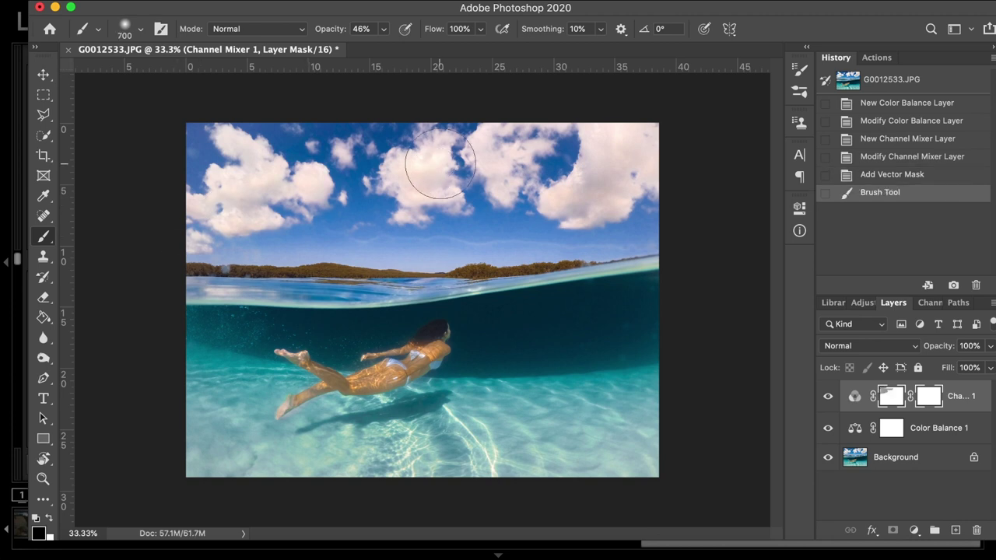
{"action": "key", "text": "bracketright"}
{"action": "key", "text": "bracketright"}
{"action": "left_click_drag", "start_coordinate": [205, 232], "coordinate": [289, 111]}
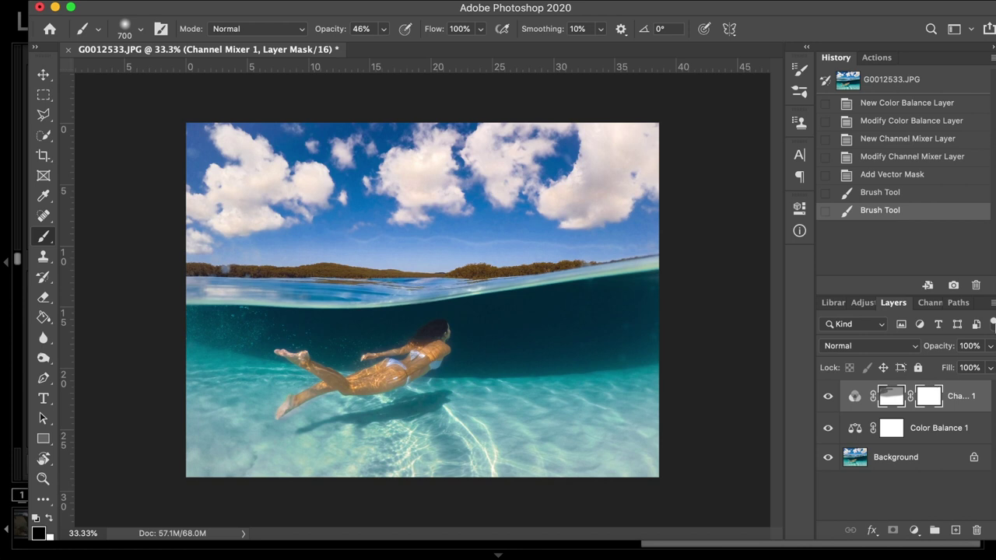
Flatten all layers into a single Background layer
{"action": "left_click", "coordinate": [991, 303]}
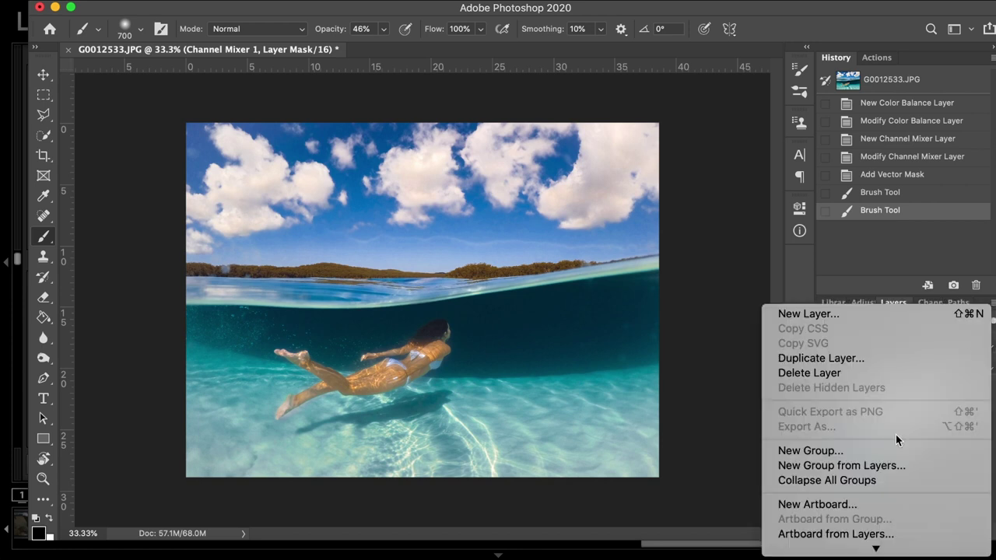
{"action": "scroll", "coordinate": [896, 434], "scroll_direction": "down", "scroll_amount": 5}
{"action": "left_click", "coordinate": [829, 469]}
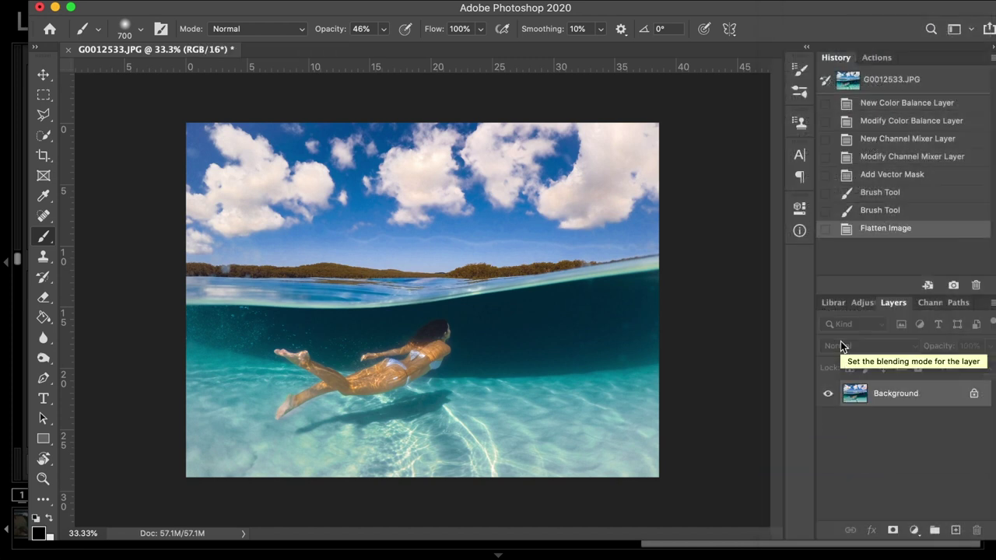
Zoom to 50% and spot-heal three spots along the left treeline and shoreline
{"action": "key", "text": "super+plus"}
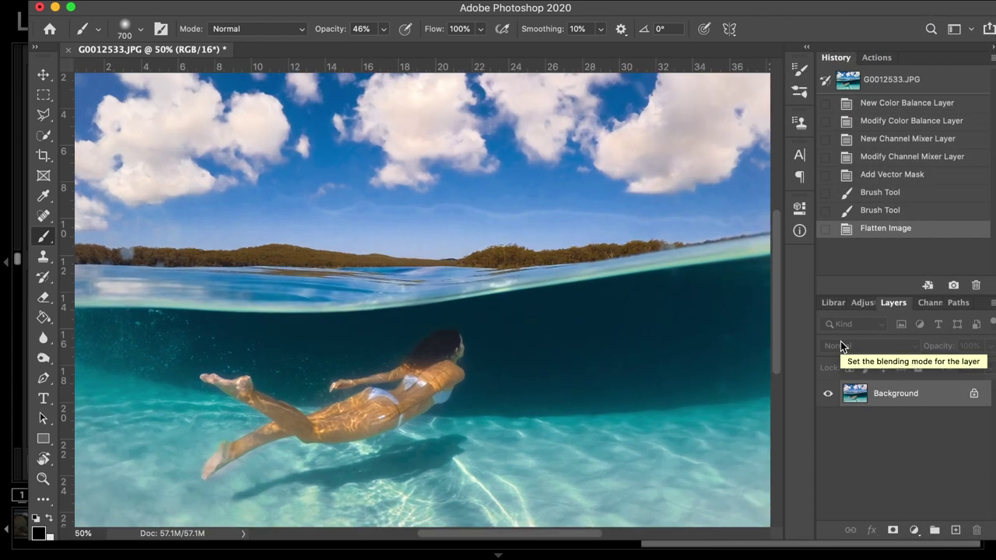
{"action": "left_click", "coordinate": [46, 216]}
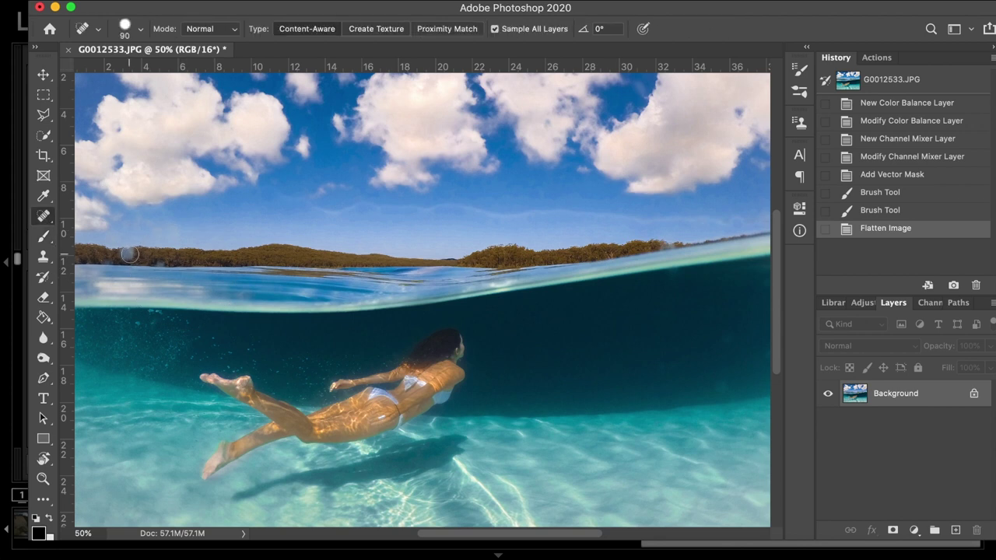
{"action": "key", "text": "bracketright"}
{"action": "left_click", "coordinate": [126, 255]}
{"action": "left_click", "coordinate": [160, 265]}
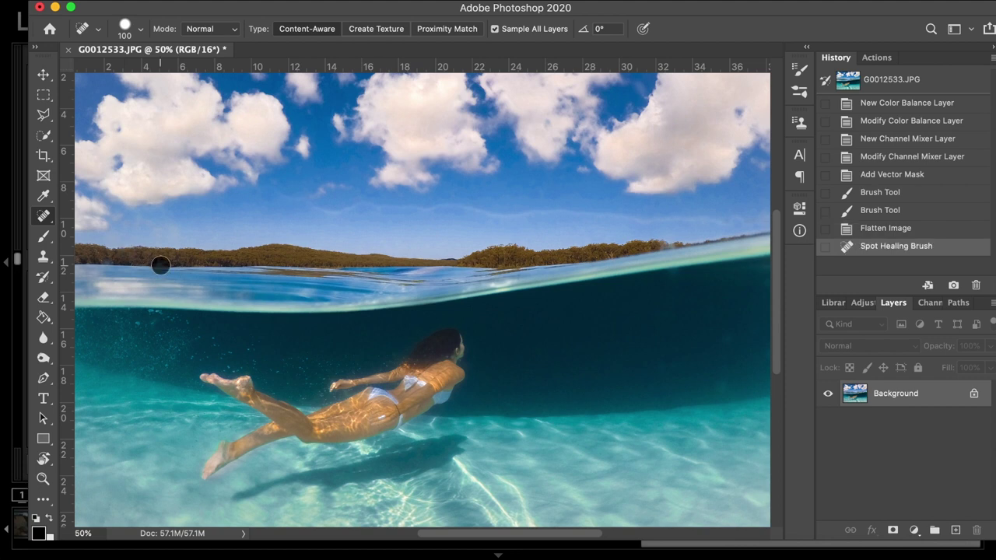
{"action": "left_click", "coordinate": [107, 265]}
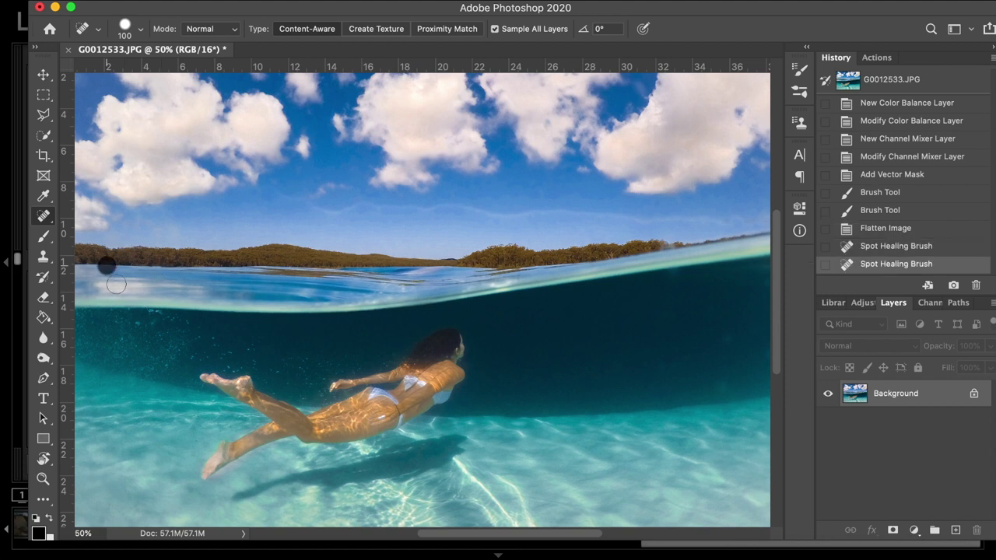
Heal four more specks along the left waterline
{"action": "scroll", "coordinate": [125, 346], "scroll_direction": "down", "scroll_amount": 2}
{"action": "scroll", "coordinate": [124, 346], "scroll_direction": "left", "scroll_amount": 2}
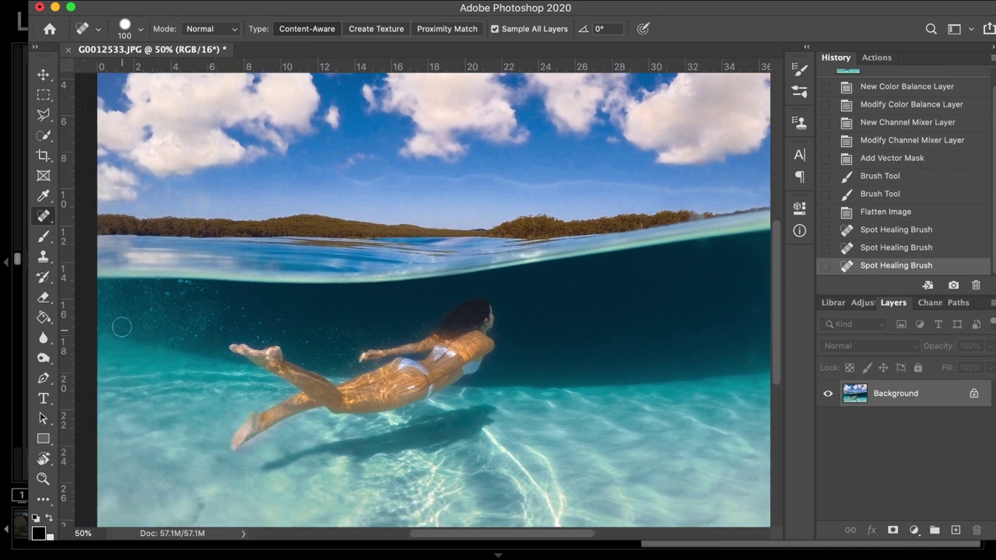
{"action": "left_click", "coordinate": [114, 258]}
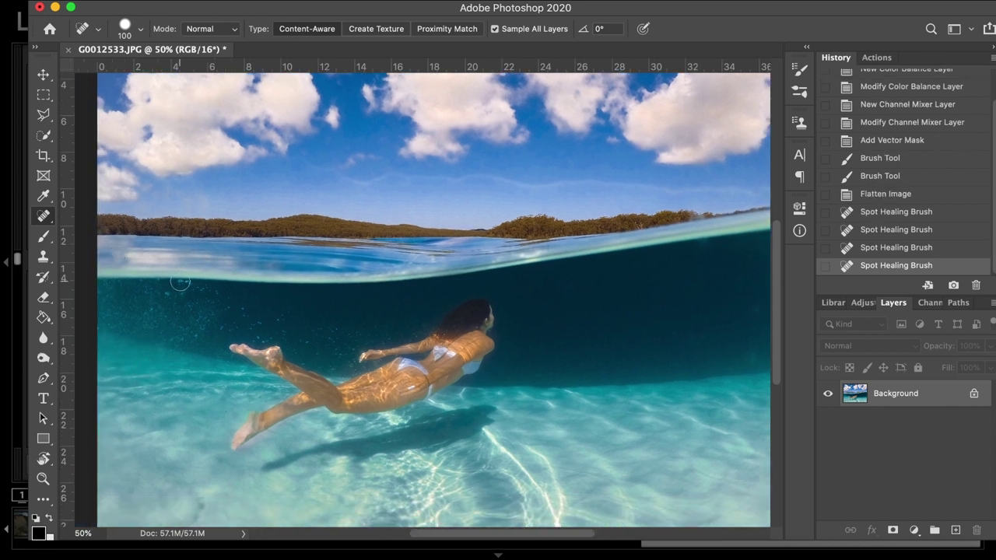
{"action": "left_click", "coordinate": [122, 259]}
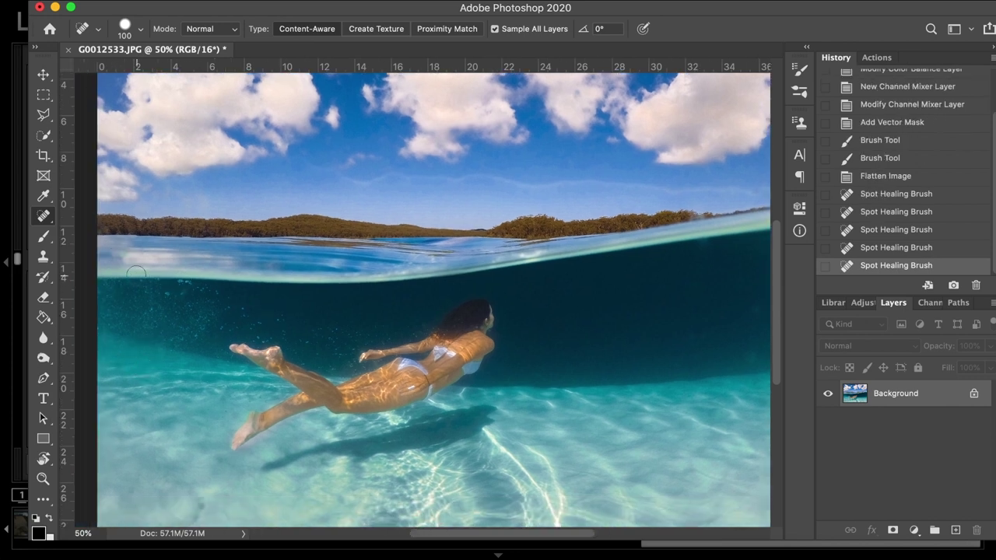
{"action": "left_click", "coordinate": [105, 256]}
{"action": "left_click", "coordinate": [116, 255]}
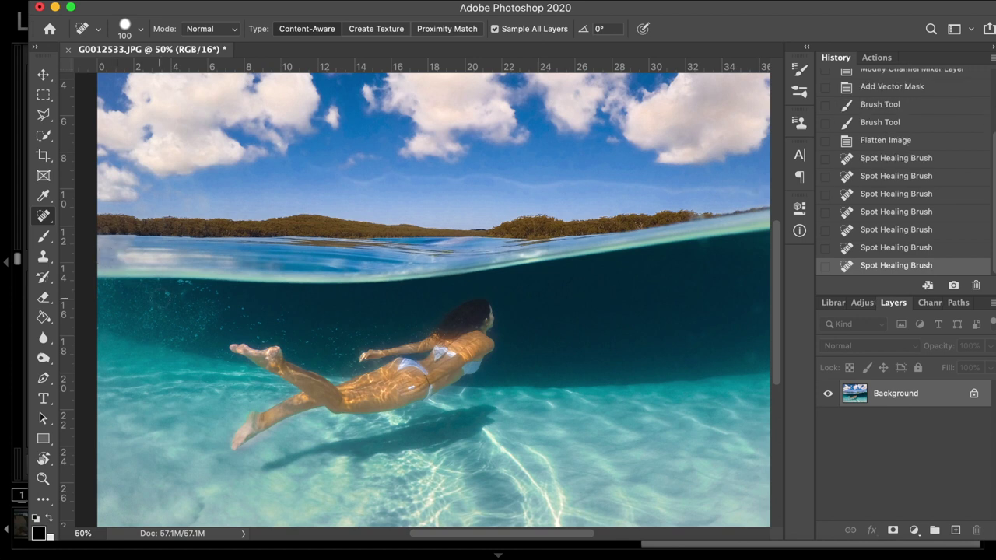
Heal the specks at the right waterline and across the dark water
{"action": "scroll", "coordinate": [160, 298], "scroll_direction": "right", "scroll_amount": 6}
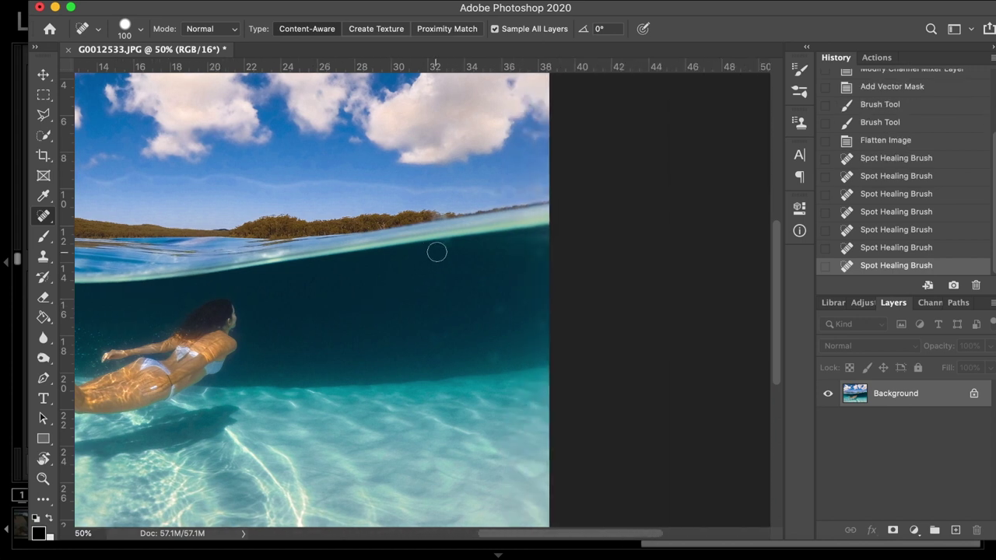
{"action": "left_click", "coordinate": [448, 242]}
{"action": "left_click", "coordinate": [538, 252]}
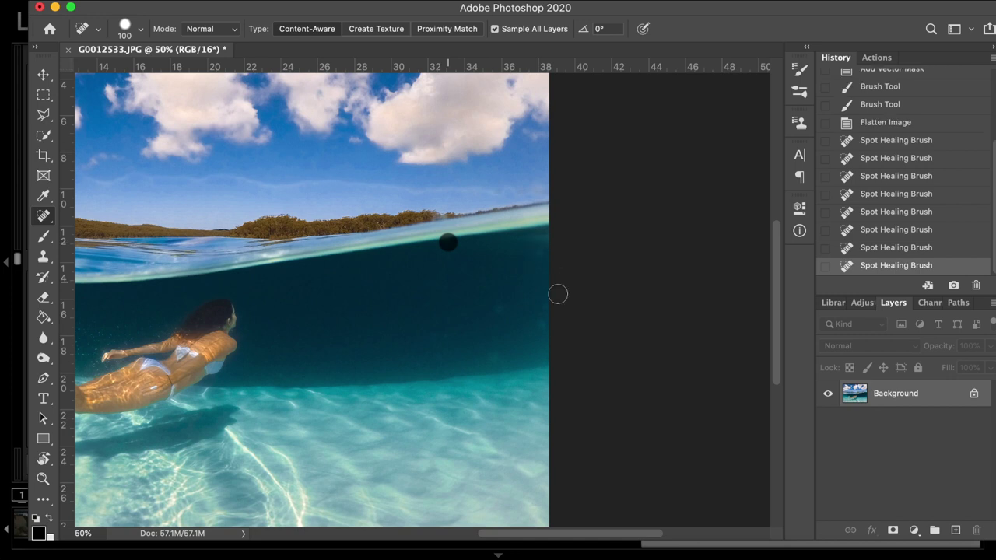
{"action": "left_click", "coordinate": [543, 319]}
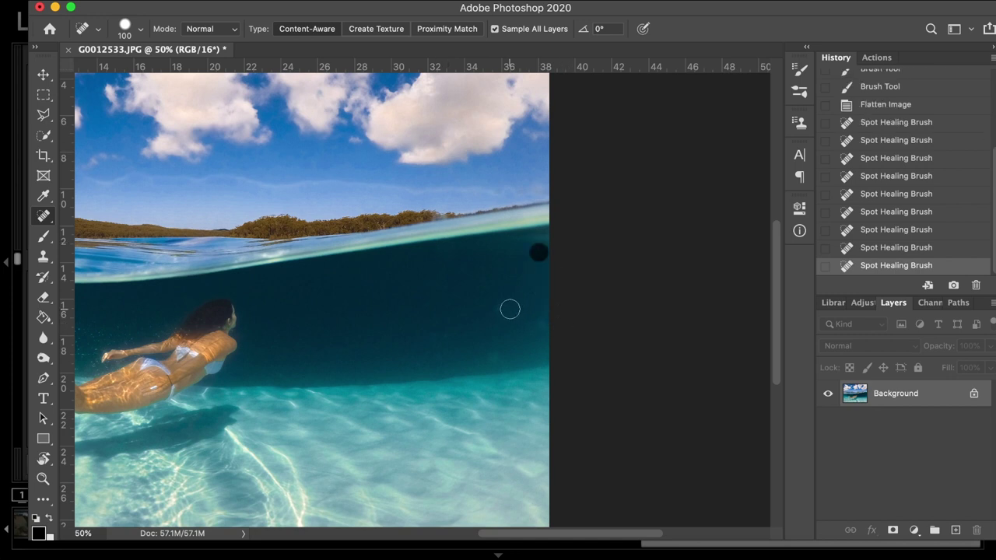
{"action": "left_click", "coordinate": [502, 308]}
{"action": "left_click", "coordinate": [493, 355]}
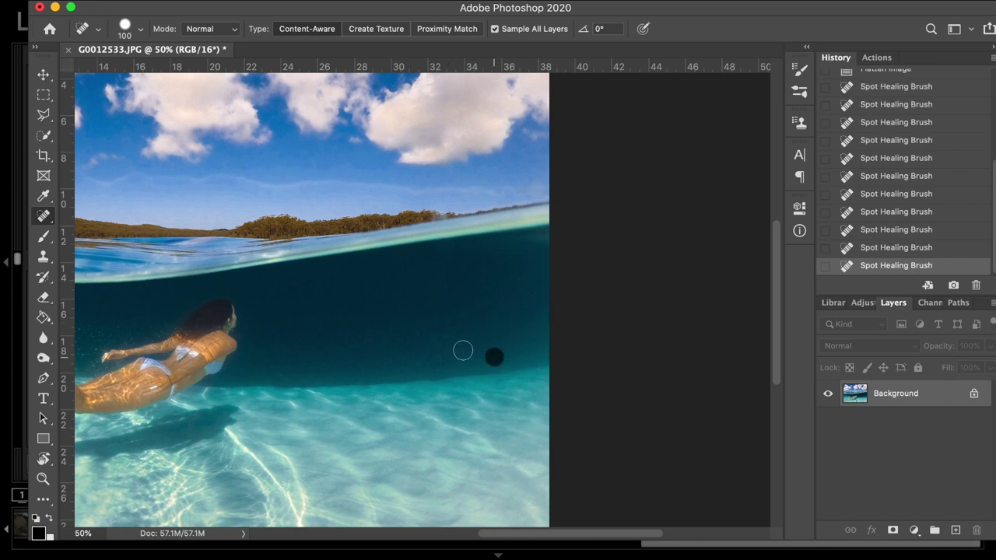
{"action": "left_click", "coordinate": [440, 340]}
{"action": "left_click", "coordinate": [438, 358]}
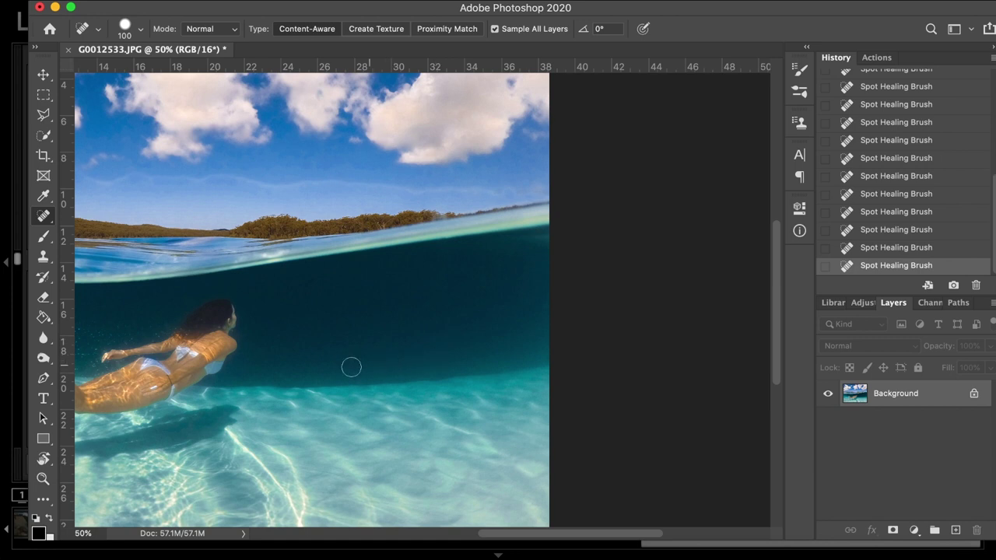
{"action": "left_click", "coordinate": [280, 373]}
{"action": "left_click", "coordinate": [333, 349]}
Redo the right-edge streak fix and heal specks below the waterline near the swimmer
{"action": "left_click_drag", "start_coordinate": [519, 244], "coordinate": [555, 240]}
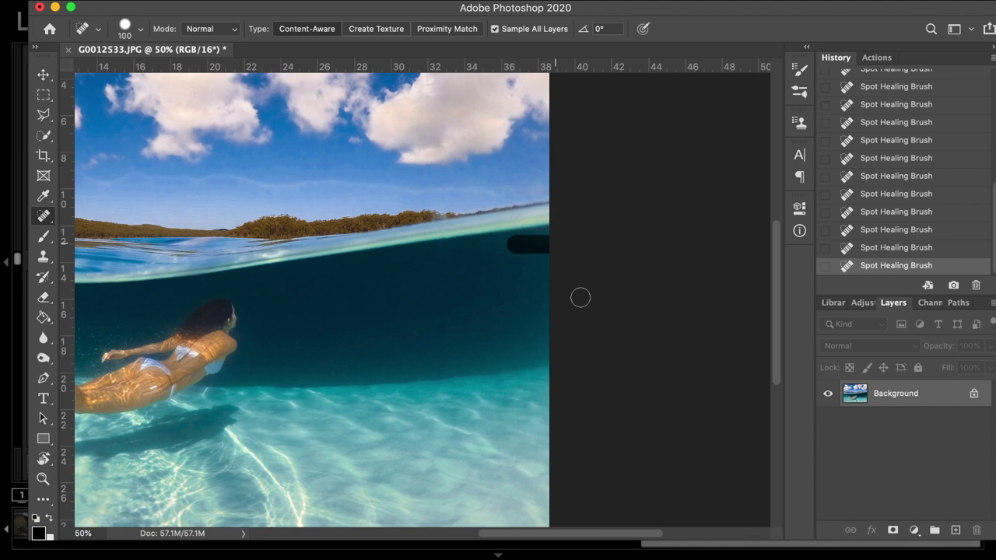
{"action": "key", "text": "super+z"}
{"action": "left_click_drag", "start_coordinate": [543, 311], "coordinate": [526, 303]}
{"action": "left_click", "coordinate": [468, 271]}
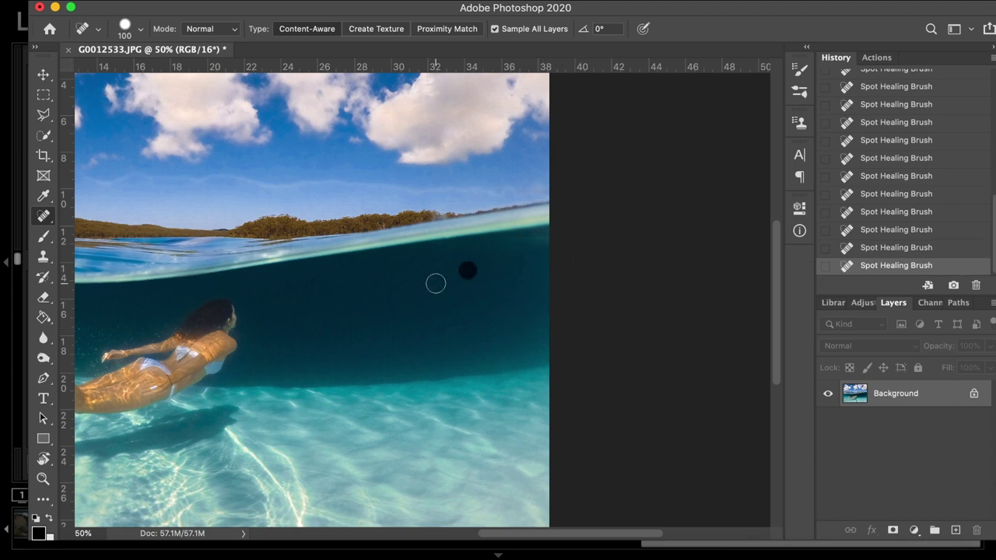
{"action": "left_click", "coordinate": [435, 283]}
{"action": "left_click", "coordinate": [384, 334]}
{"action": "left_click", "coordinate": [353, 347]}
Heal two spots and a short streak on the top-right cloud
{"action": "scroll", "coordinate": [380, 294], "scroll_direction": "left", "scroll_amount": 5}
{"action": "scroll", "coordinate": [380, 294], "scroll_direction": "down", "scroll_amount": 1}
{"action": "scroll", "coordinate": [380, 294], "scroll_direction": "left", "scroll_amount": 3}
{"action": "scroll", "coordinate": [380, 294], "scroll_direction": "down", "scroll_amount": 2}
{"action": "scroll", "coordinate": [380, 294], "scroll_direction": "up", "scroll_amount": 5}
{"action": "scroll", "coordinate": [381, 294], "scroll_direction": "right", "scroll_amount": 5}
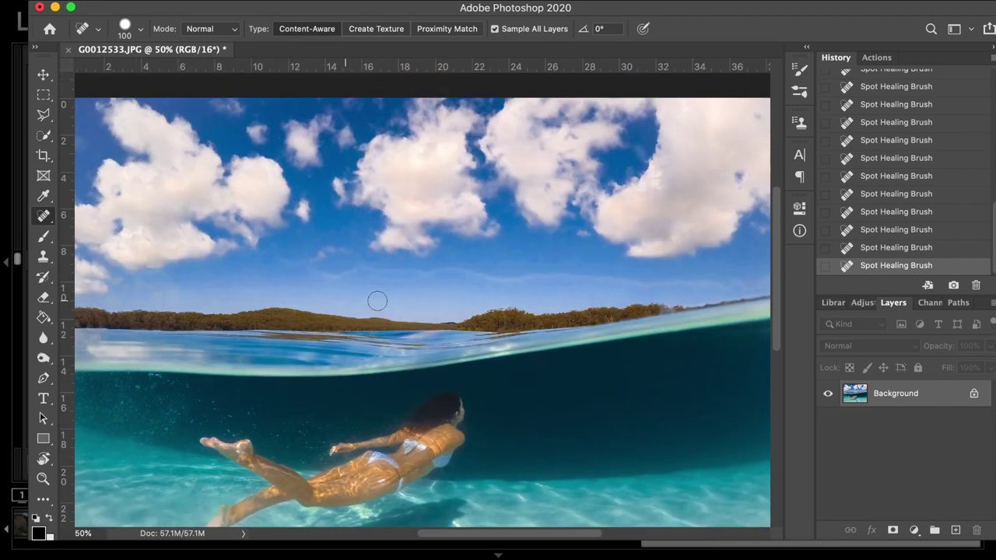
{"action": "left_click", "coordinate": [696, 181]}
{"action": "left_click", "coordinate": [681, 238]}
{"action": "left_click_drag", "start_coordinate": [681, 238], "coordinate": [681, 254]}
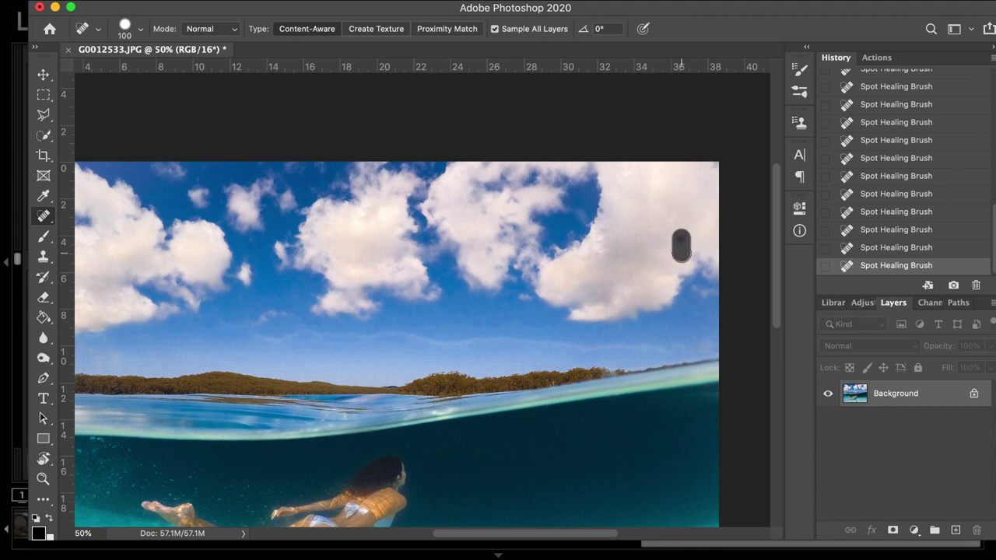
Heal a spot and a small mark on the left cloud, checking brush size and hardness
{"action": "scroll", "coordinate": [467, 249], "scroll_direction": "left", "scroll_amount": 5}
{"action": "scroll", "coordinate": [467, 248], "scroll_direction": "down", "scroll_amount": 1}
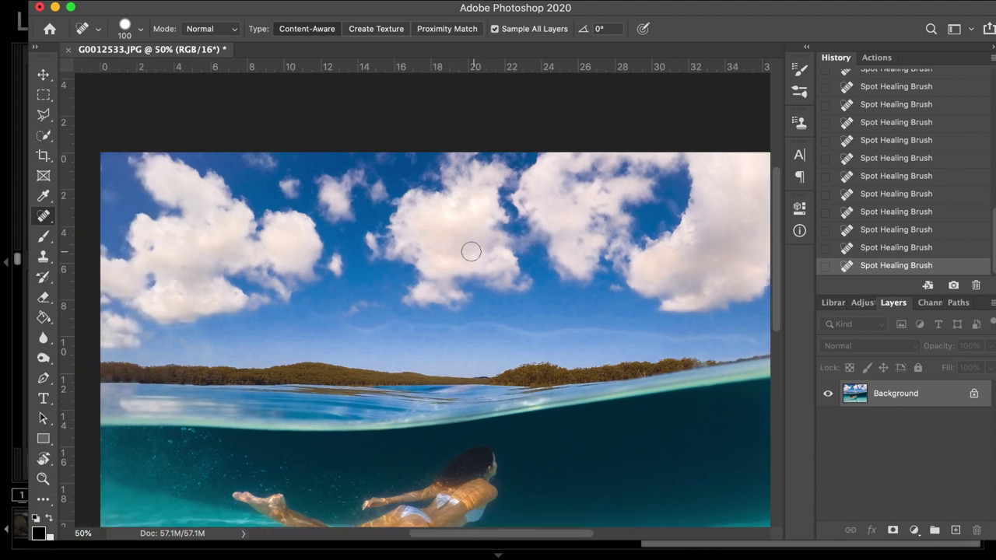
{"action": "left_click", "coordinate": [151, 247]}
{"action": "right_click", "coordinate": [150, 289]}
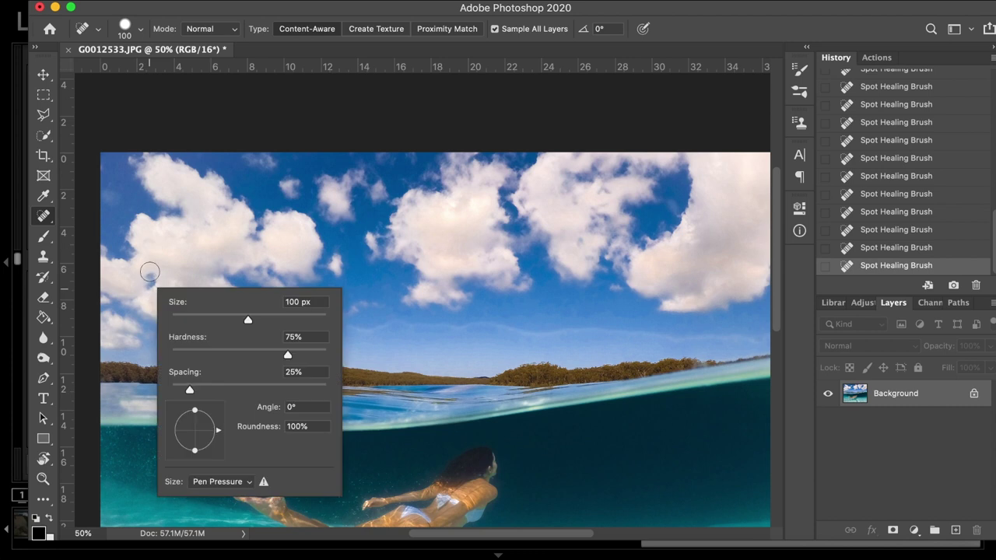
{"action": "key", "text": "Escape"}
{"action": "left_click_drag", "start_coordinate": [150, 276], "coordinate": [150, 285]}
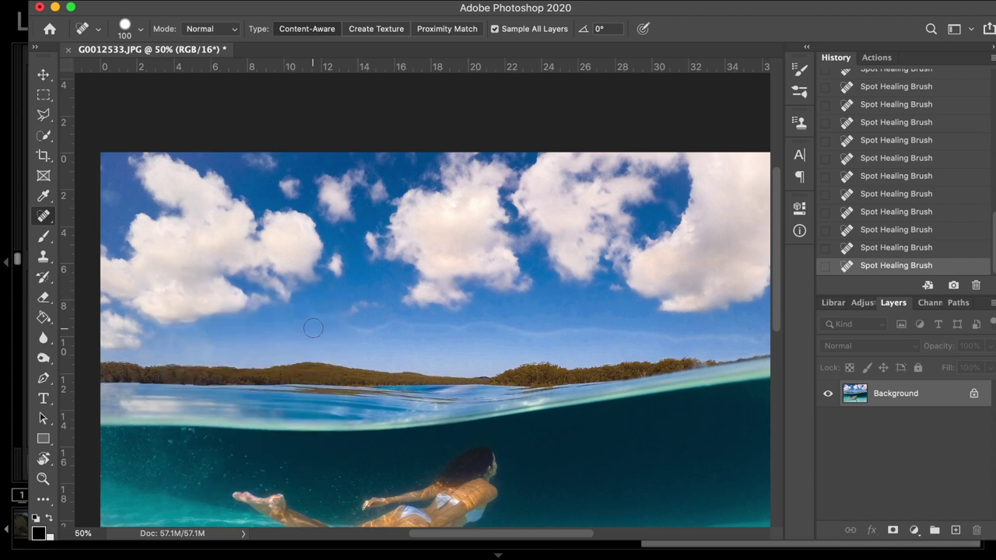
{"action": "scroll", "coordinate": [729, 329], "scroll_direction": "right", "scroll_amount": 3}
{"action": "scroll", "coordinate": [729, 329], "scroll_direction": "down", "scroll_amount": 1}
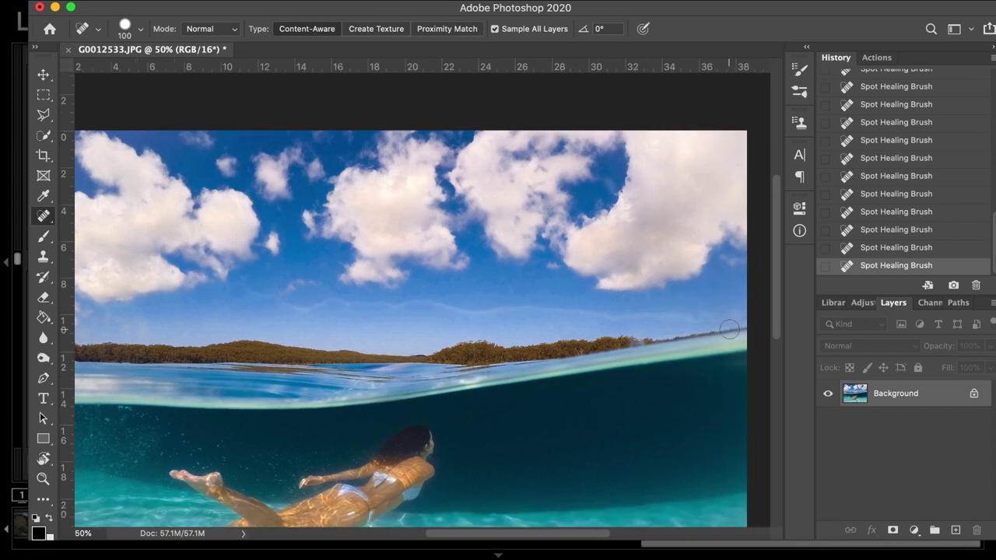
Clone sampled clean sky over the horizon streak with the Clone Stamp, undoing a bad stroke
{"action": "left_click", "coordinate": [43, 256]}
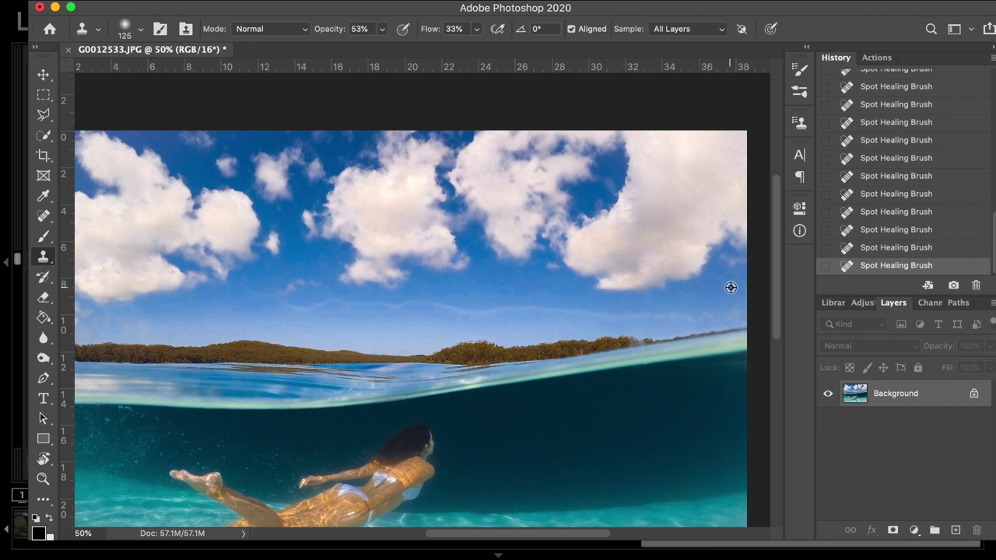
{"action": "left_click", "coordinate": [731, 287], "text": "alt"}
{"action": "mouse_move", "coordinate": [739, 313]}
{"action": "left_mouse_down"}
{"action": "mouse_move", "coordinate": [663, 316]}
{"action": "mouse_move", "coordinate": [688, 315]}
{"action": "left_mouse_up"}
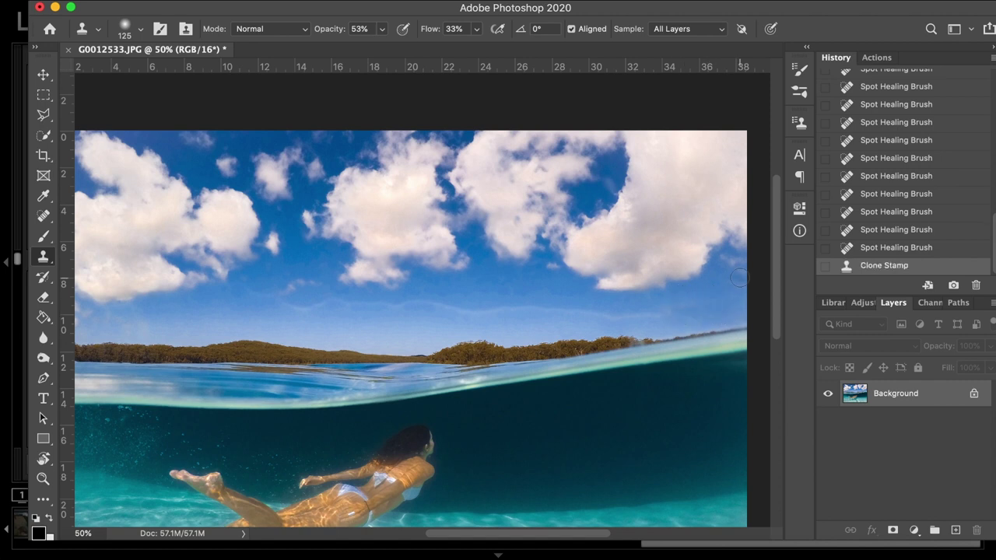
{"action": "mouse_move", "coordinate": [727, 311]}
{"action": "left_mouse_down"}
{"action": "mouse_move", "coordinate": [684, 315]}
{"action": "mouse_move", "coordinate": [715, 317]}
{"action": "mouse_move", "coordinate": [699, 320]}
{"action": "mouse_move", "coordinate": [706, 315]}
{"action": "mouse_move", "coordinate": [675, 313]}
{"action": "mouse_move", "coordinate": [694, 305]}
{"action": "mouse_move", "coordinate": [560, 297]}
{"action": "left_mouse_up"}
{"action": "key", "text": "ctrl+z"}
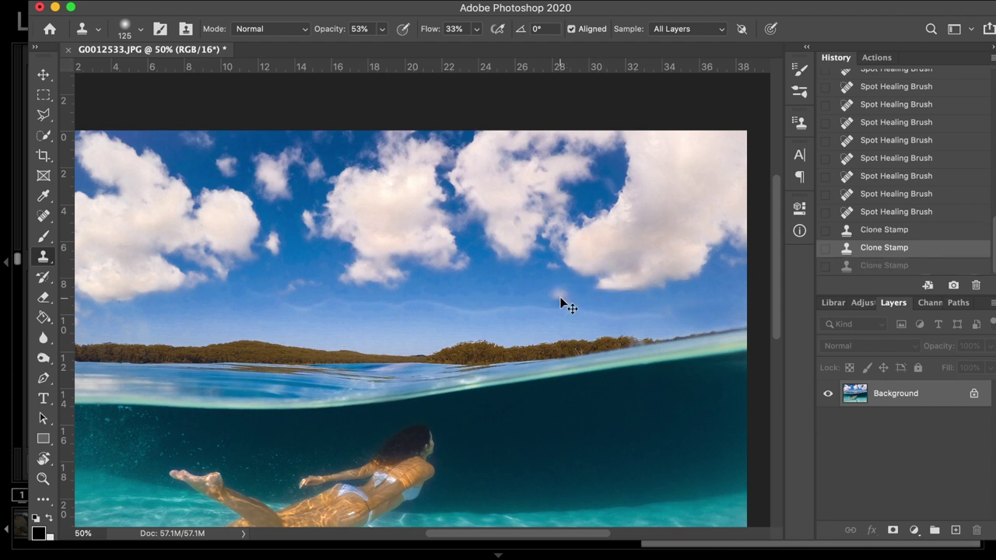
Resample clean sky repeatedly and keep cloning it along the horizon streak
{"action": "left_click", "coordinate": [735, 291], "text": "alt"}
{"action": "left_click", "coordinate": [705, 307]}
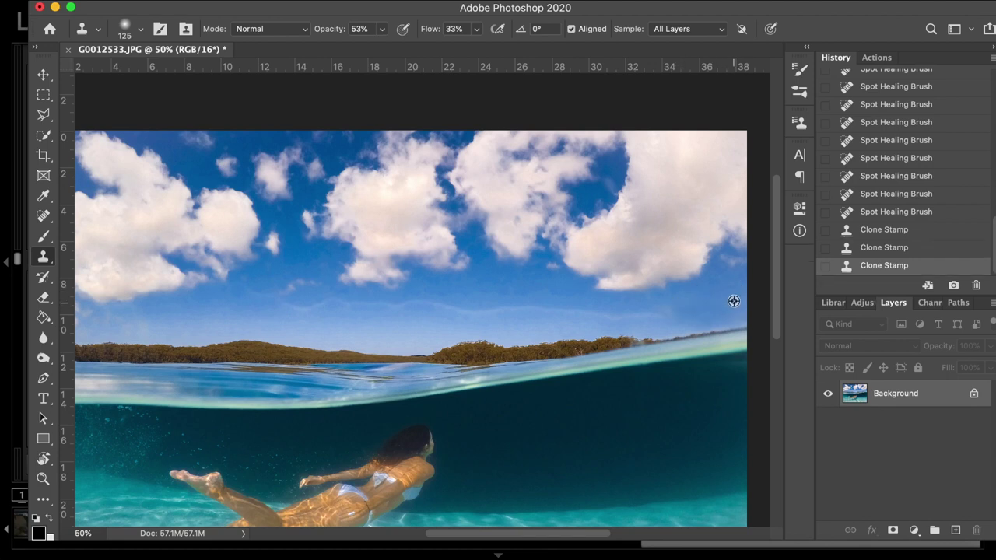
{"action": "mouse_move", "coordinate": [652, 312]}
{"action": "left_mouse_down"}
{"action": "mouse_move", "coordinate": [673, 314]}
{"action": "mouse_move", "coordinate": [687, 300]}
{"action": "mouse_move", "coordinate": [715, 308]}
{"action": "mouse_move", "coordinate": [637, 314]}
{"action": "mouse_move", "coordinate": [650, 325]}
{"action": "mouse_move", "coordinate": [586, 318]}
{"action": "mouse_move", "coordinate": [636, 318]}
{"action": "mouse_move", "coordinate": [607, 315]}
{"action": "left_mouse_up"}
{"action": "left_click", "coordinate": [723, 301], "text": "alt"}
{"action": "left_click", "coordinate": [726, 300], "text": "alt"}
{"action": "left_click", "coordinate": [717, 302], "text": "alt"}
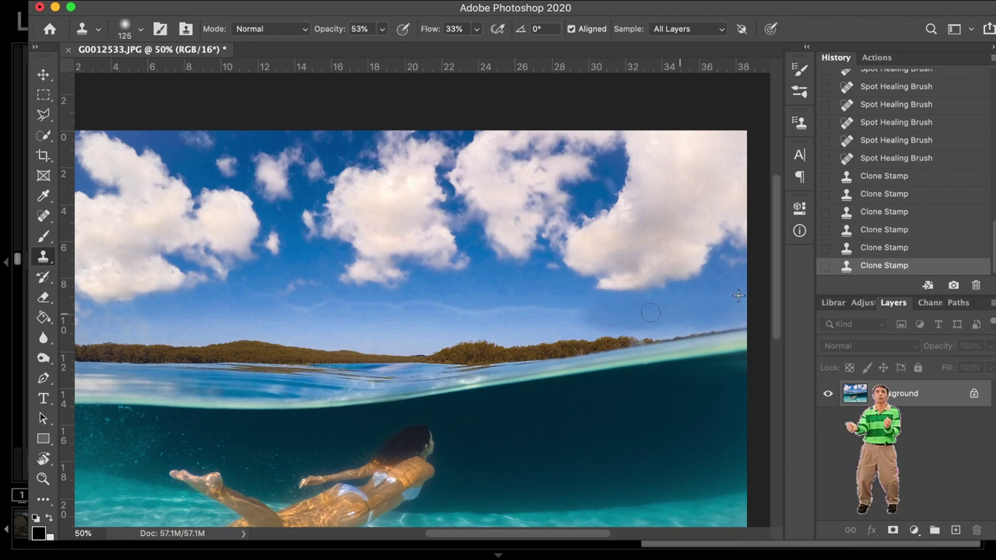
Lower the Clone Stamp opacity to 29% and undo the last clone stroke
{"action": "scroll", "coordinate": [599, 307], "scroll_direction": "down", "scroll_amount": 2}
{"action": "scroll", "coordinate": [573, 268], "scroll_direction": "left", "scroll_amount": 3}
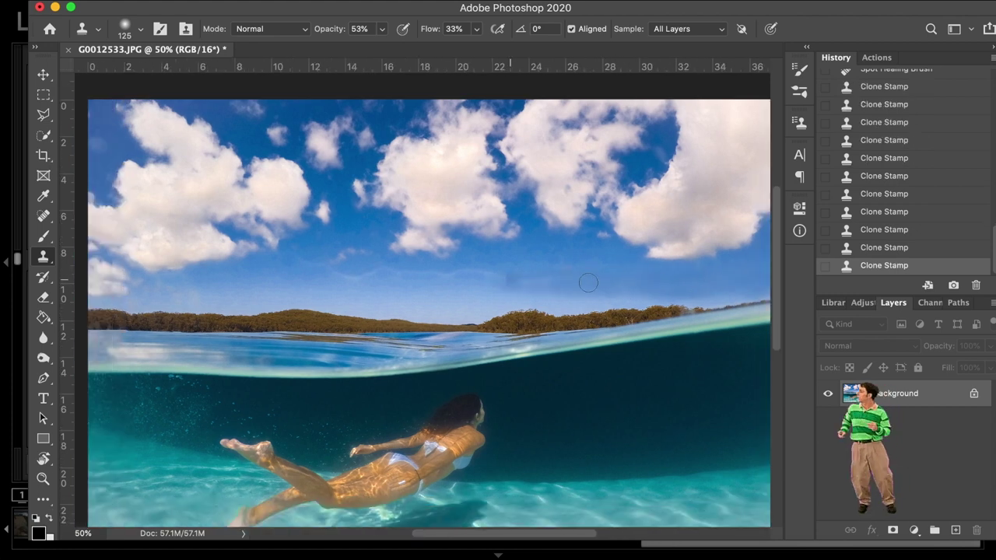
{"action": "key", "text": "2"}
{"action": "key", "text": "9"}
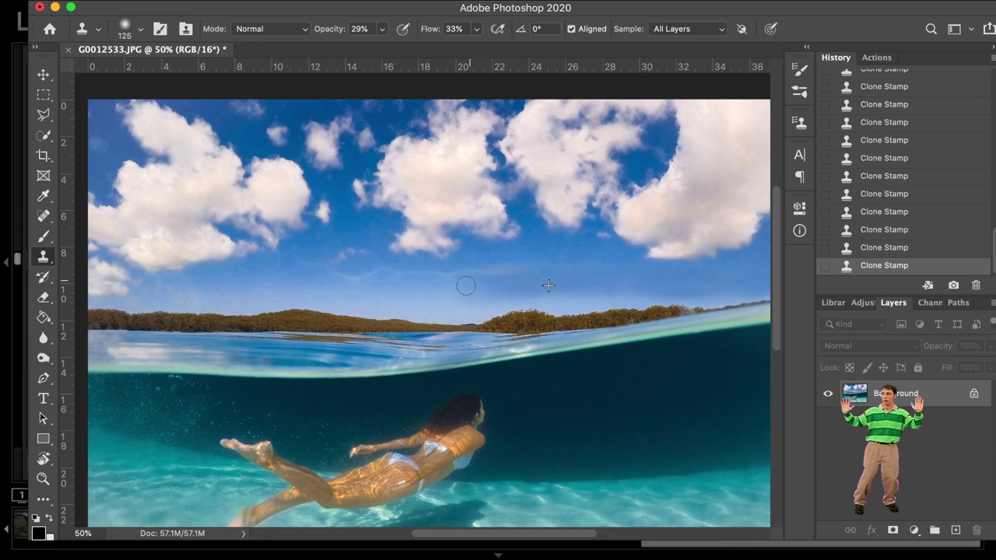
{"action": "scroll", "coordinate": [469, 284], "scroll_direction": "left", "scroll_amount": 2}
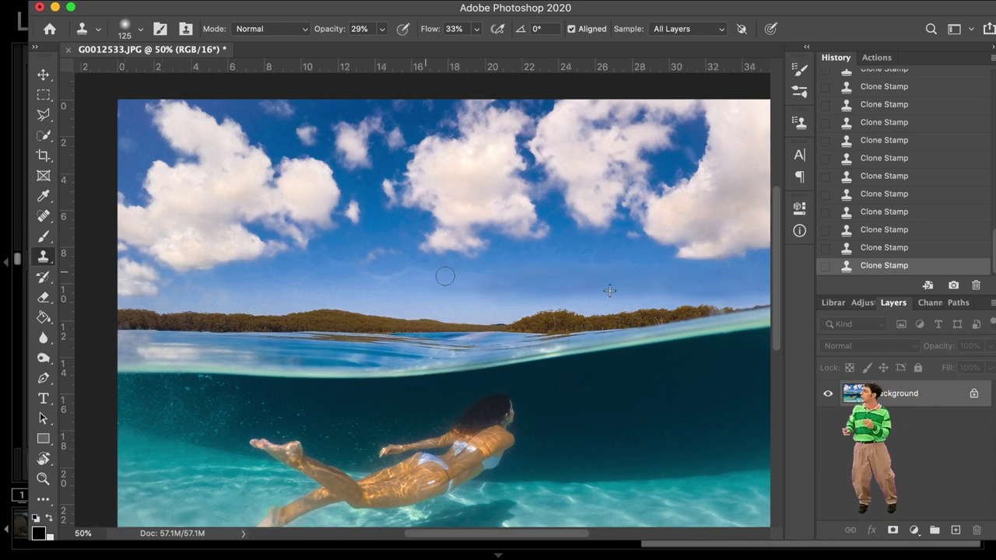
{"action": "scroll", "coordinate": [459, 280], "scroll_direction": "right", "scroll_amount": 3}
{"action": "scroll", "coordinate": [563, 277], "scroll_direction": "left", "scroll_amount": 3}
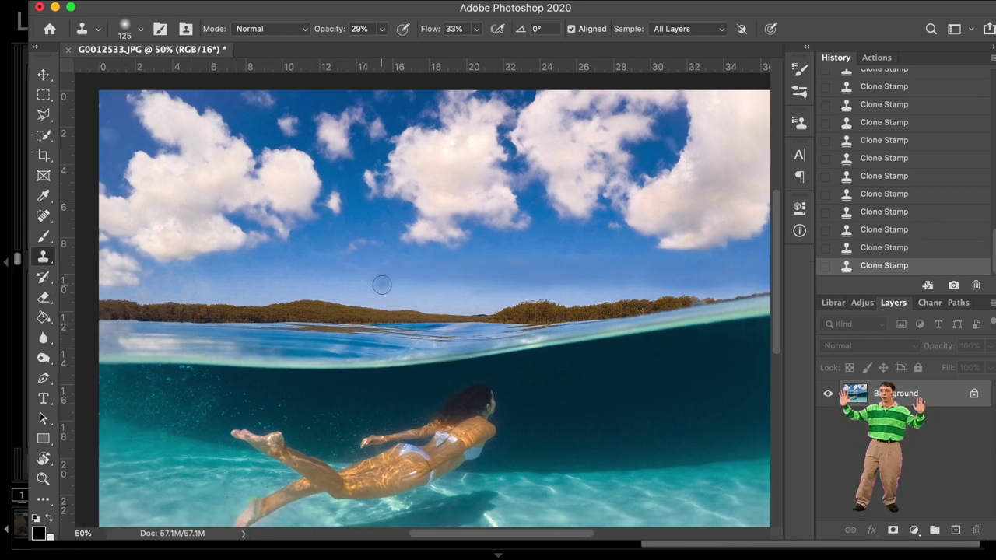
{"action": "key", "text": "ctrl+z"}
{"action": "key", "text": "ctrl+shift+z"}
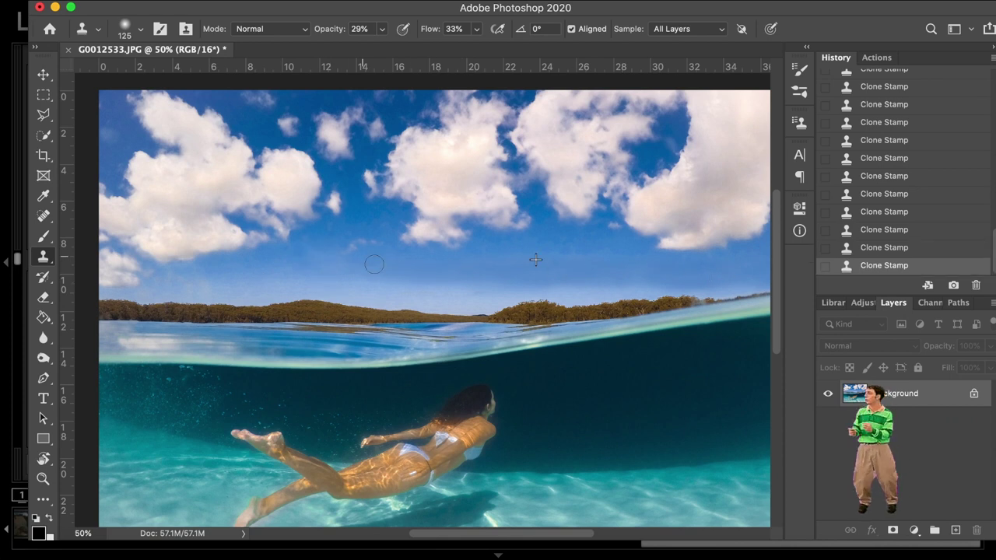
Spot-heal five leftover sky marks above the treeline, then zoom out to 33.3%
{"action": "key", "text": "j"}
{"action": "left_click", "coordinate": [370, 237]}
{"action": "left_click", "coordinate": [355, 219]}
{"action": "left_click", "coordinate": [326, 230]}
{"action": "scroll", "coordinate": [356, 217], "scroll_direction": "right", "scroll_amount": 3}
{"action": "left_click", "coordinate": [467, 240]}
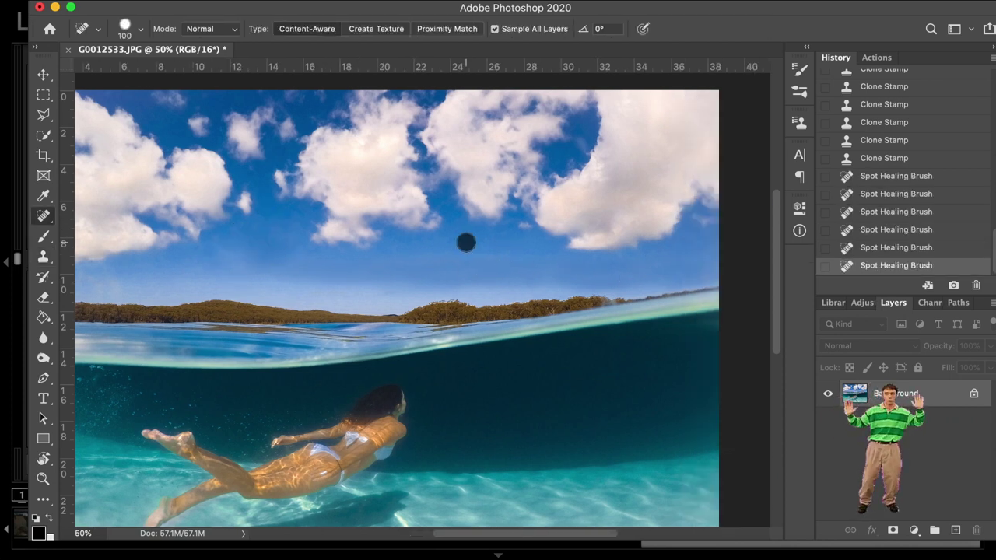
{"action": "left_click", "coordinate": [480, 249]}
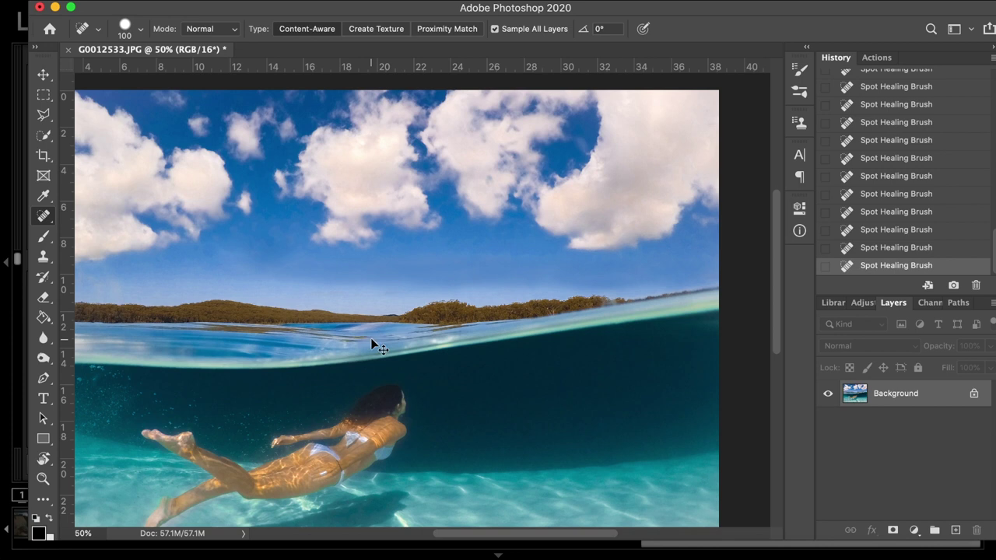
{"action": "key", "text": "ctrl+minus"}
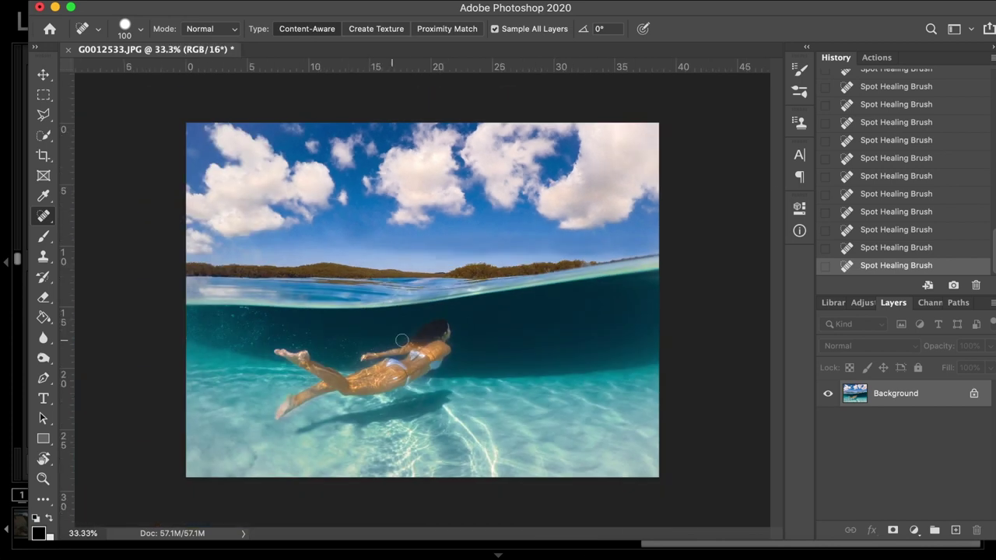